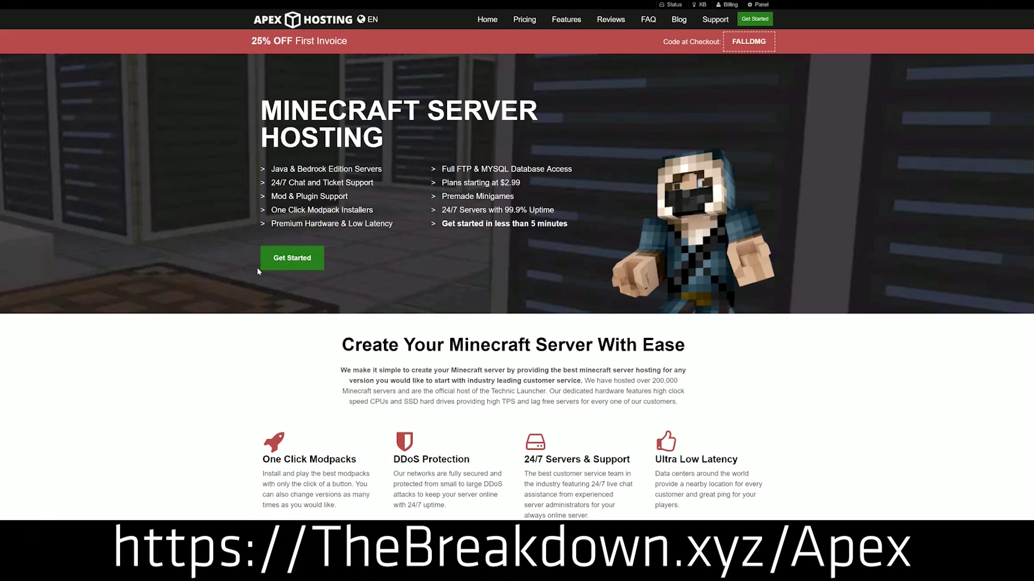
Step: Point out Apex Hosting features like Automated Backups and Instant Setup by highlighting their descriptions
scroll(397, 254, down, 3)
scroll(396, 254, down, 1)
drag(262, 241, 633, 246)
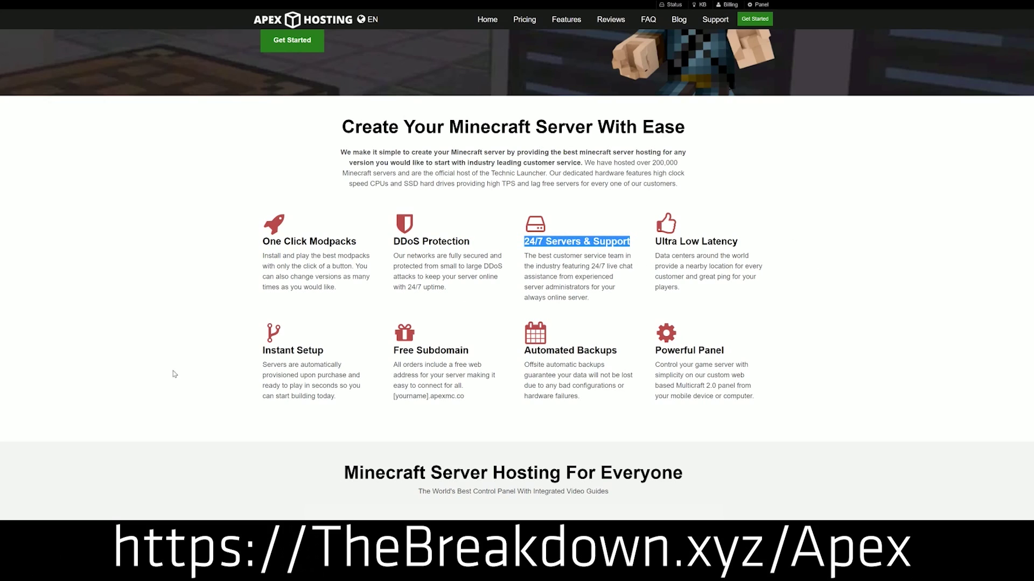
drag(524, 350, 647, 350)
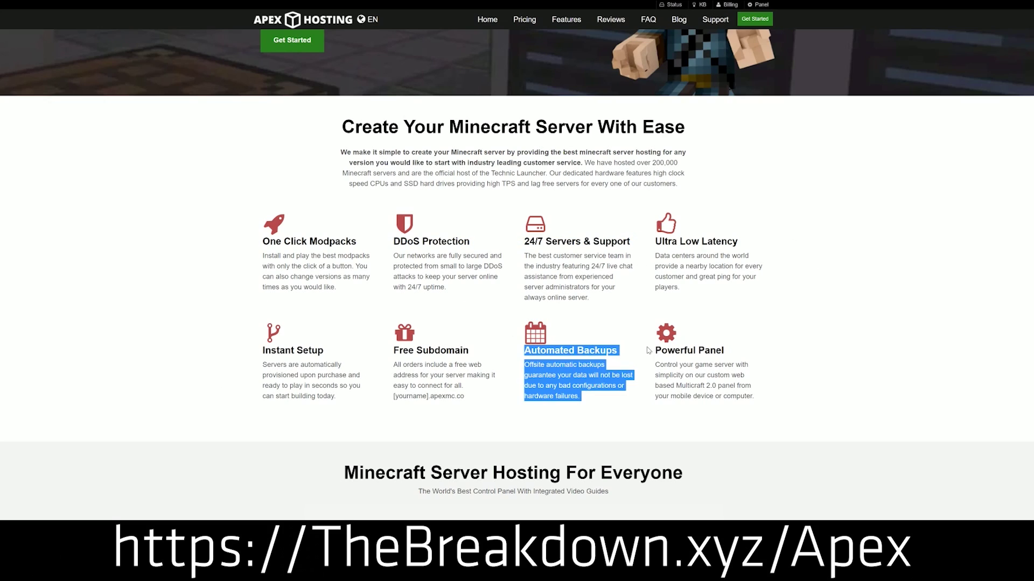
click(467, 353)
drag(343, 397, 263, 350)
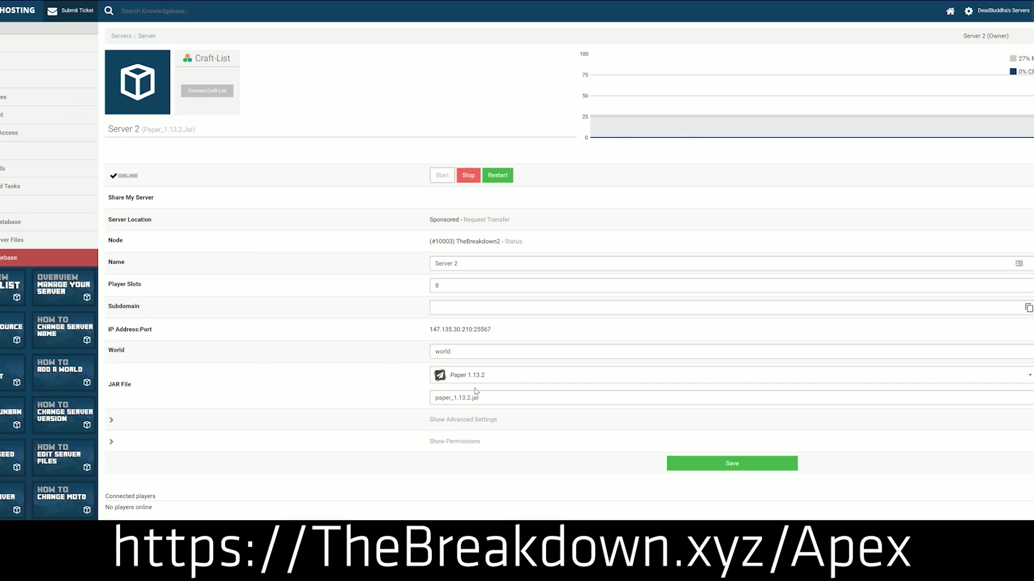
Step: Open the server's JAR File list and scroll through the available jars, including CraftBukkit
click(487, 384)
scroll(484, 430, down, 3)
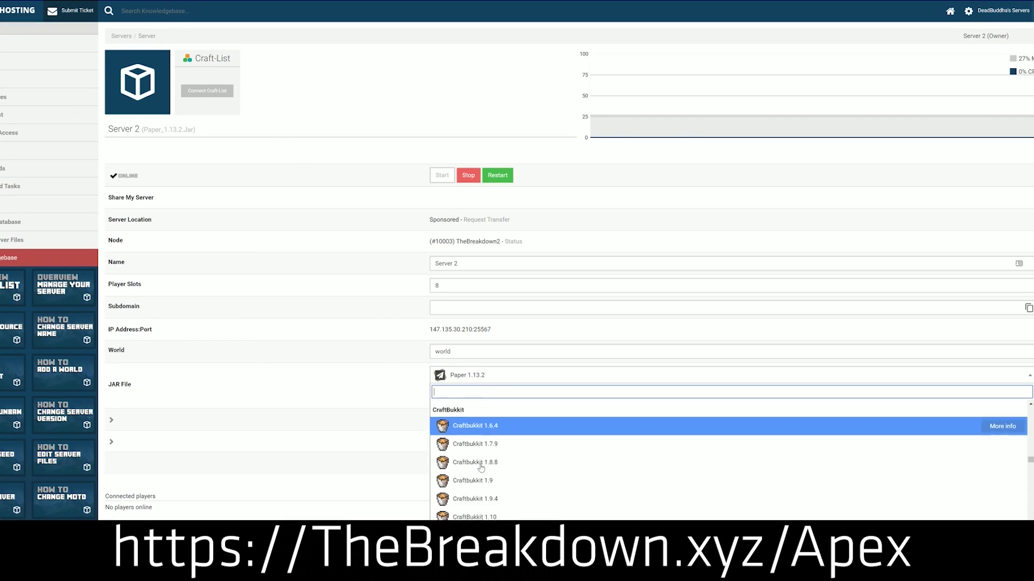
scroll(481, 466, up, 5)
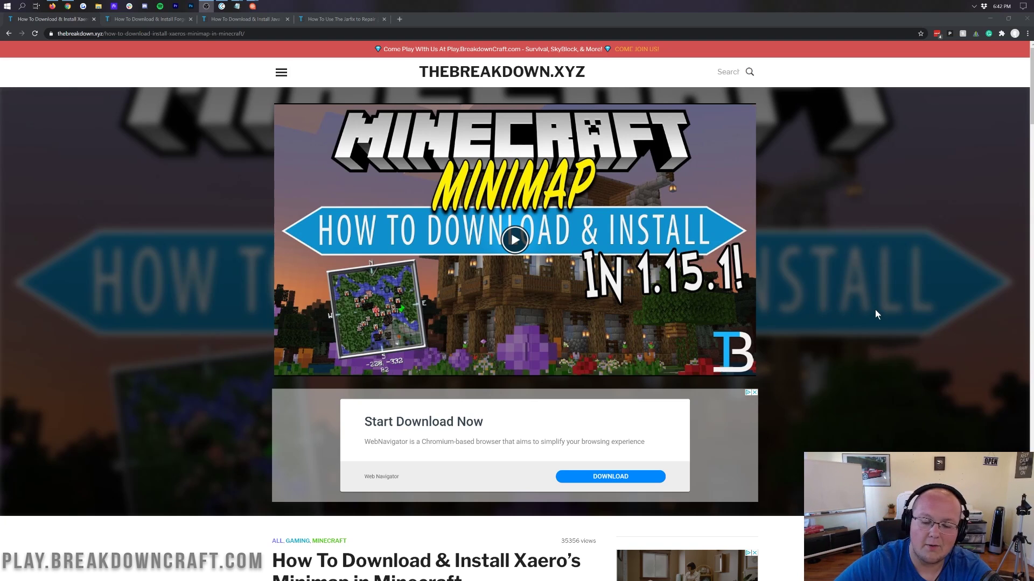
Step: Scroll through TheBreakdown.xyz's Xaero's Minimap article and follow its download link to CurseForge
click(875, 311)
scroll(875, 311, down, 4)
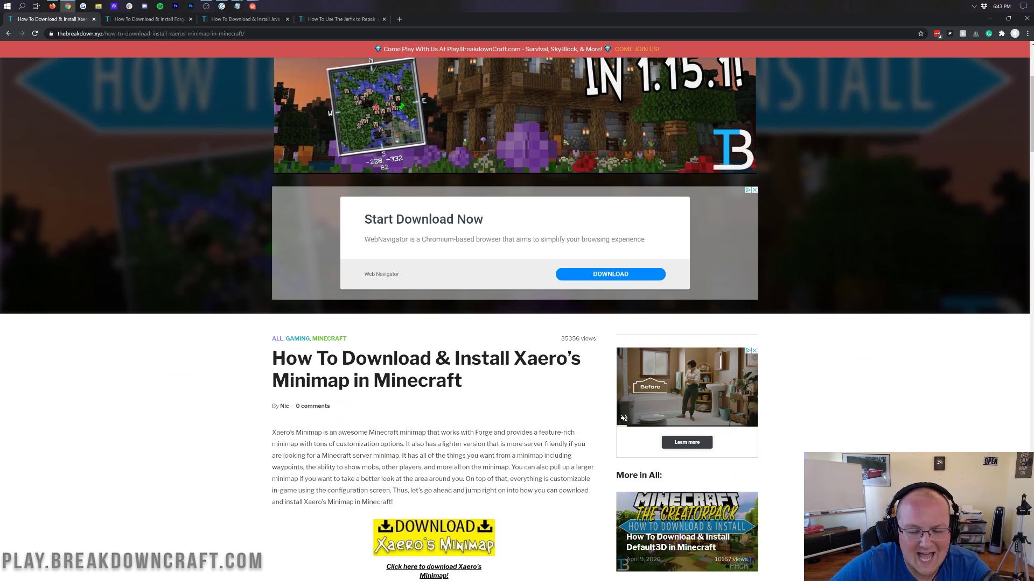
scroll(814, 444, down, 1)
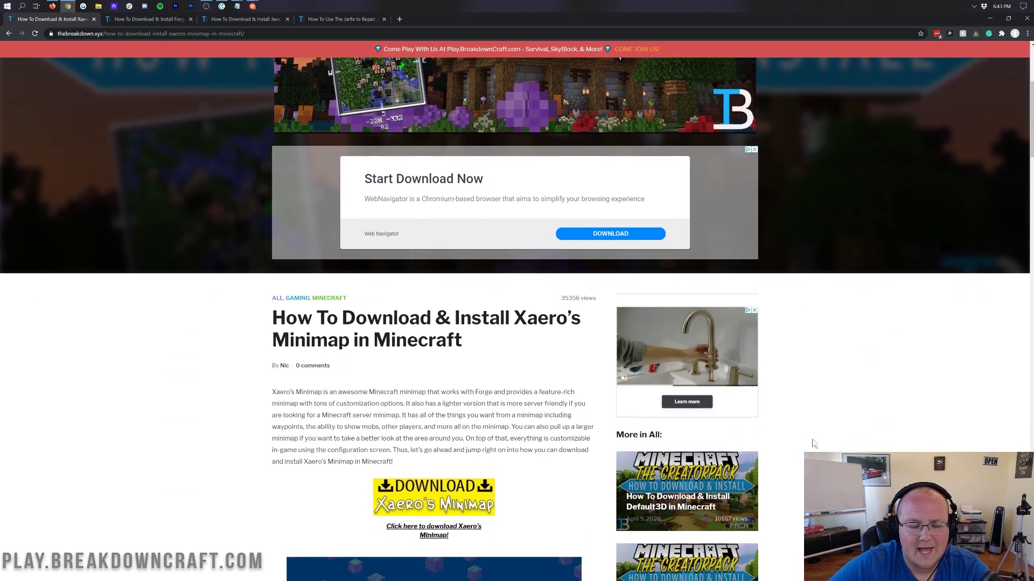
scroll(491, 341, down, 12)
scroll(491, 341, down, 3)
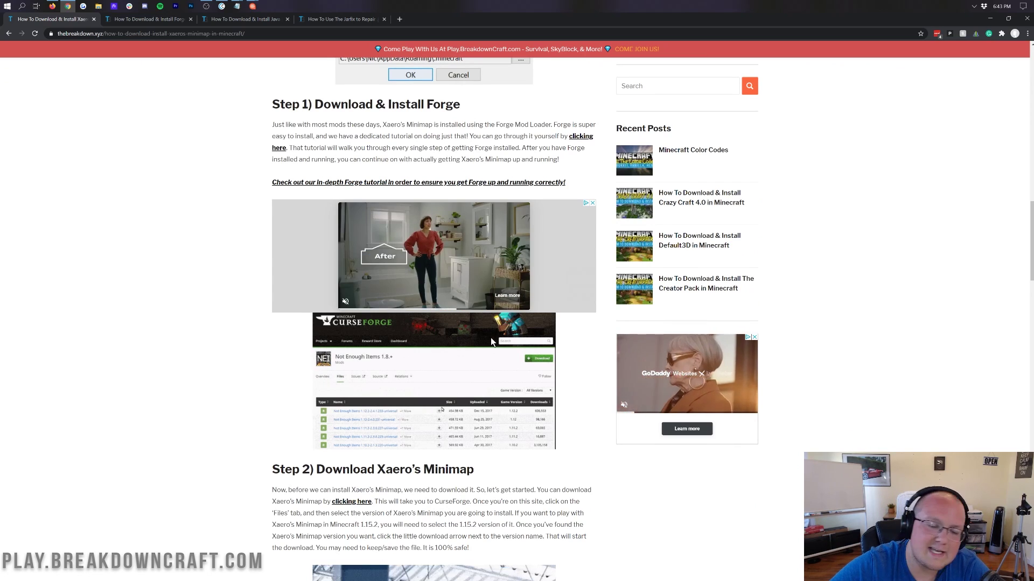
scroll(425, 271, down, 1)
scroll(425, 271, down, 9)
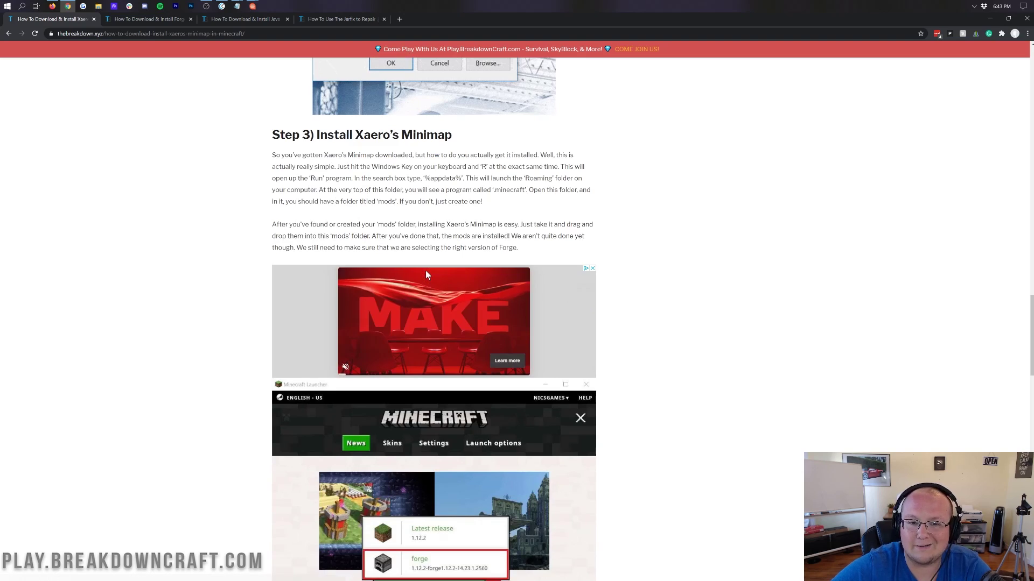
scroll(425, 270, up, 12)
scroll(427, 279, up, 5)
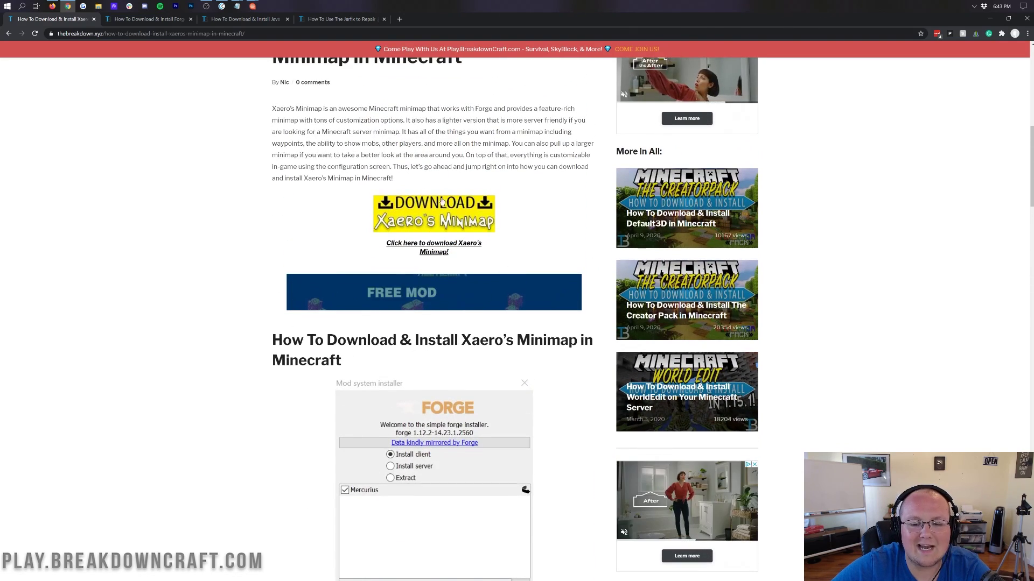
click(462, 222)
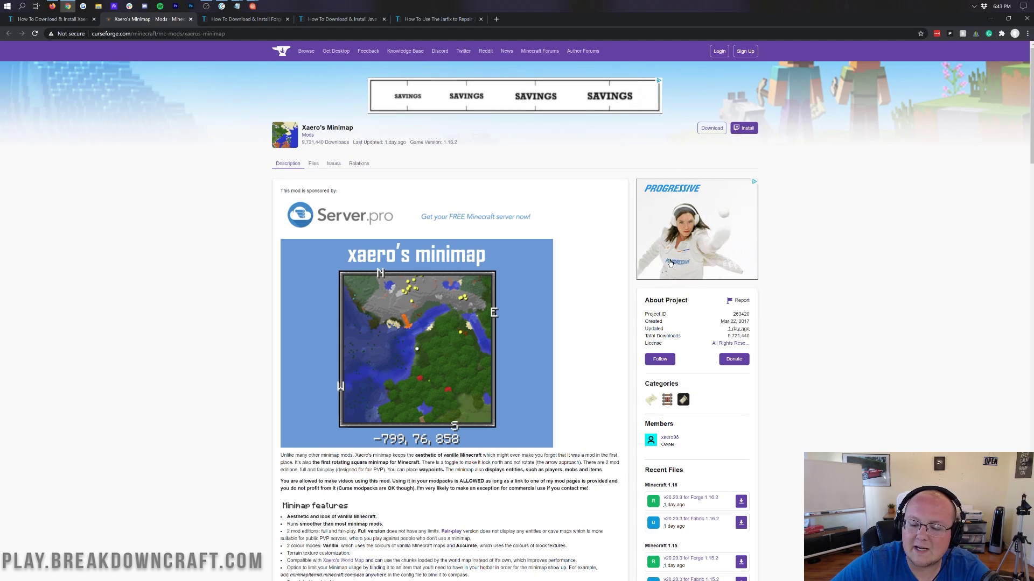
Step: Download and keep the Xaero's Minimap Forge 1.16.2 file, then return to the Forge article
scroll(670, 264, down, 5)
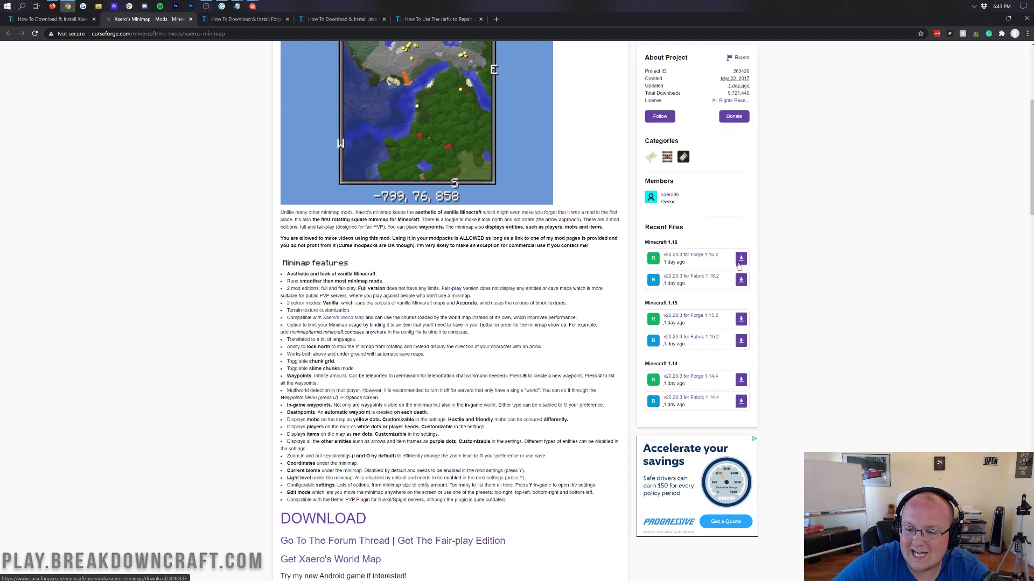
click(742, 259)
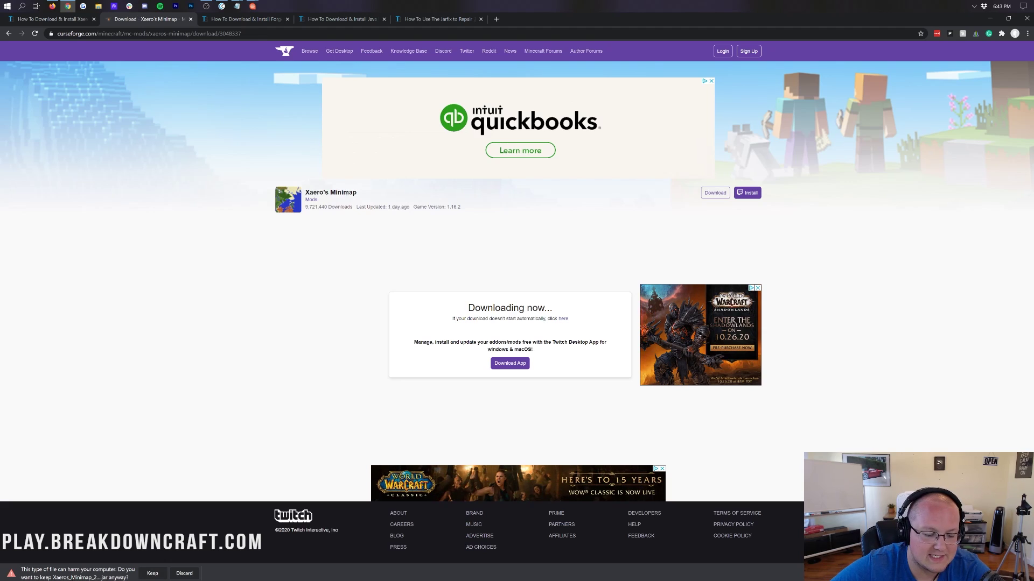
click(153, 574)
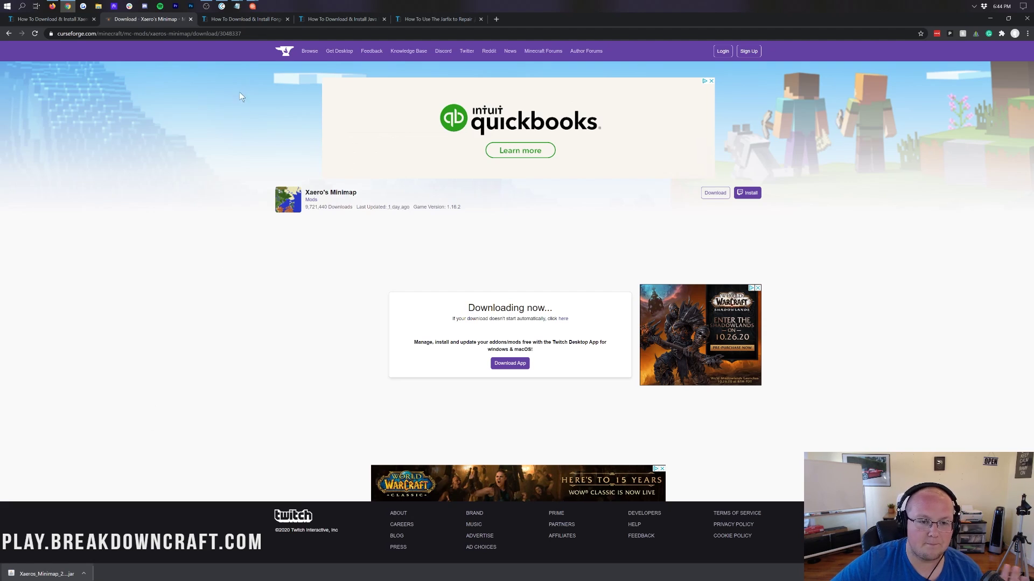
click(240, 17)
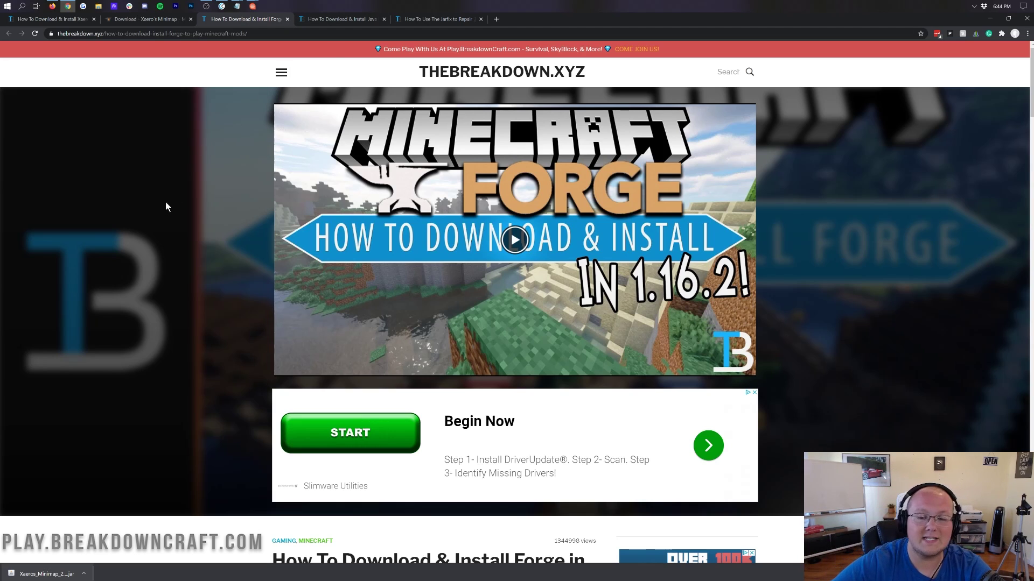
Step: Scroll the Forge install article and follow its Download Forge link to the Forge files site
scroll(841, 280, down, 3)
scroll(840, 282, down, 2)
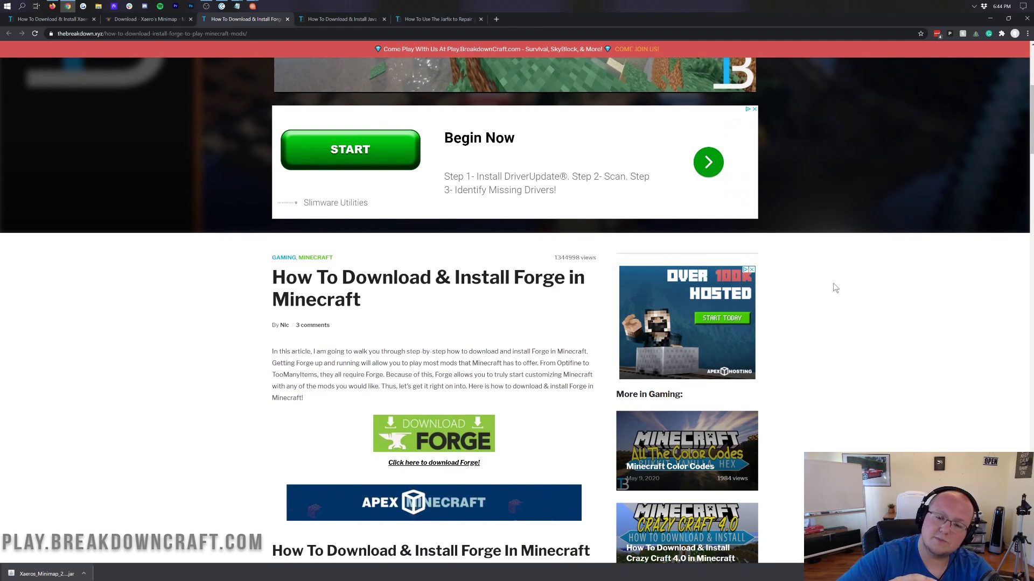
scroll(832, 282, down, 1)
scroll(515, 283, down, 5)
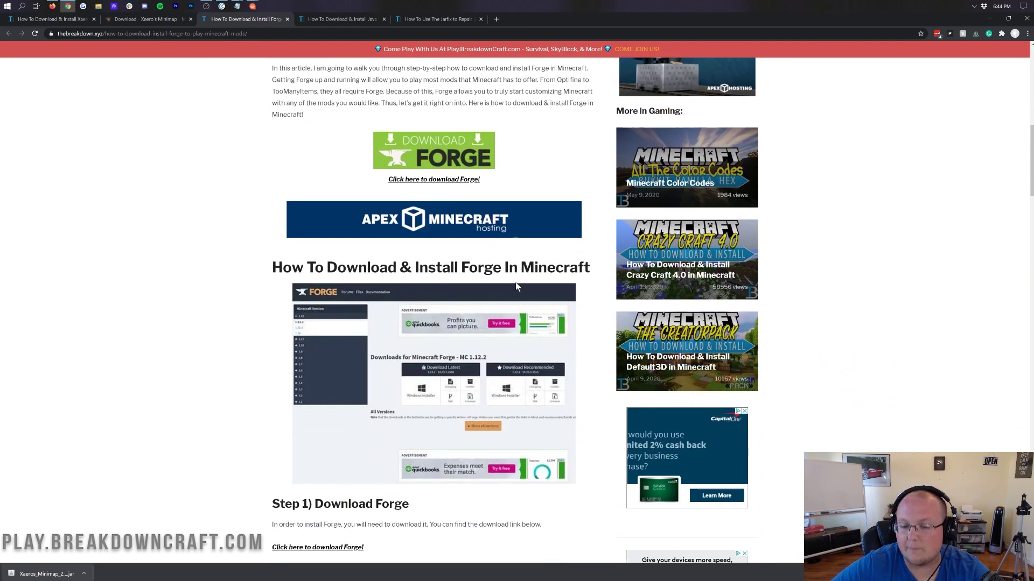
scroll(515, 283, down, 2)
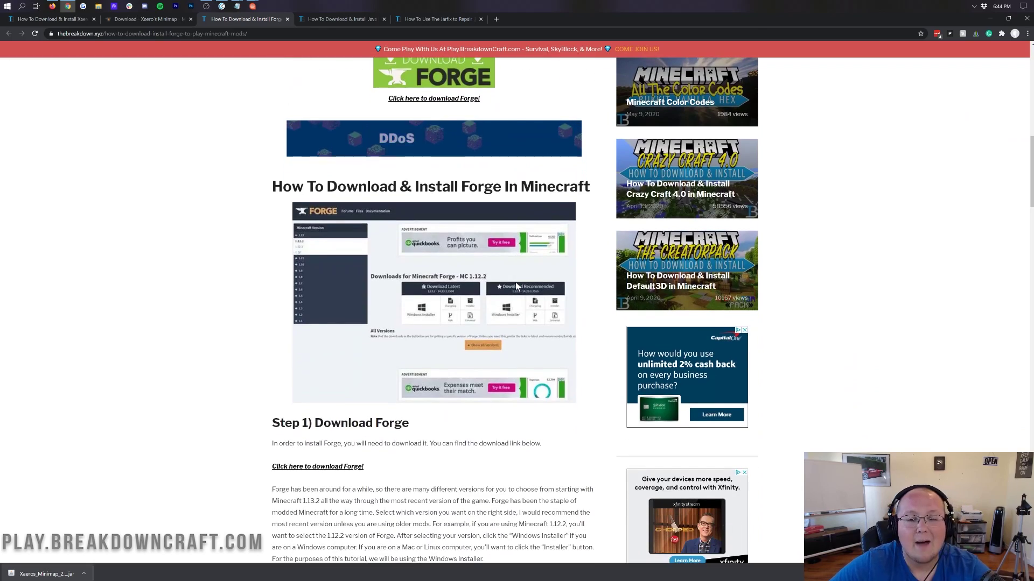
scroll(515, 282, down, 6)
scroll(515, 282, down, 4)
scroll(468, 237, up, 15)
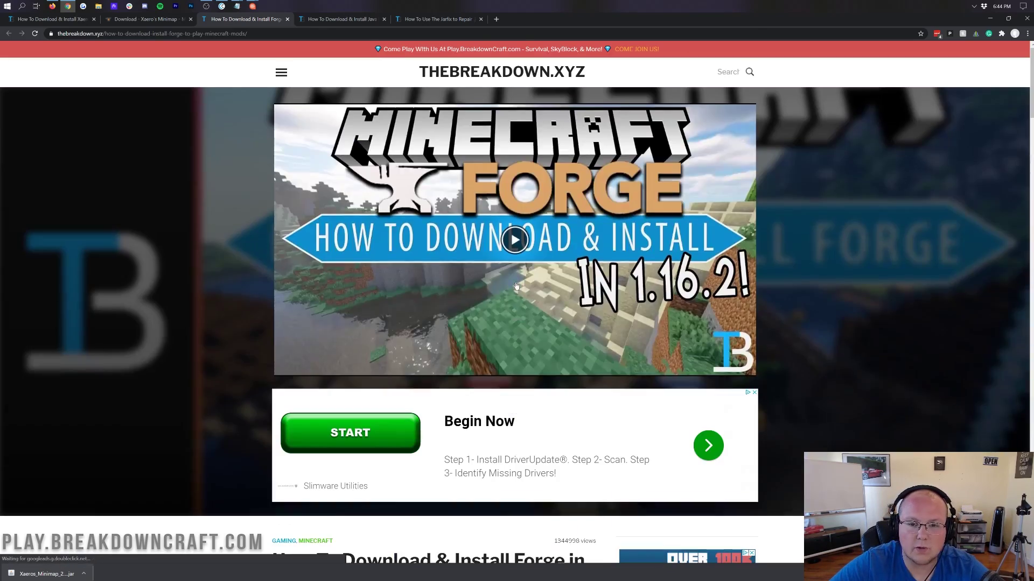
scroll(467, 237, down, 6)
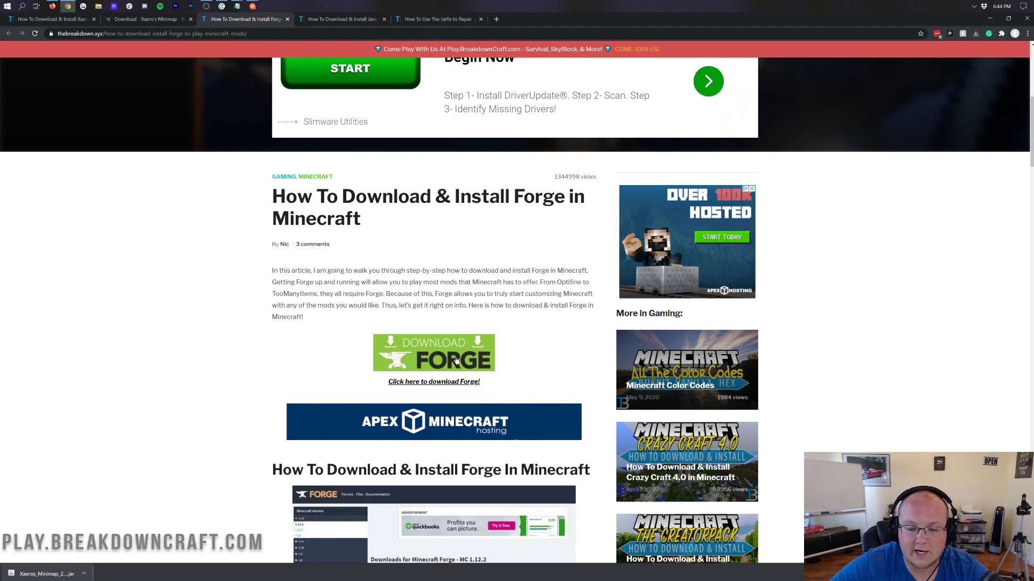
click(436, 357)
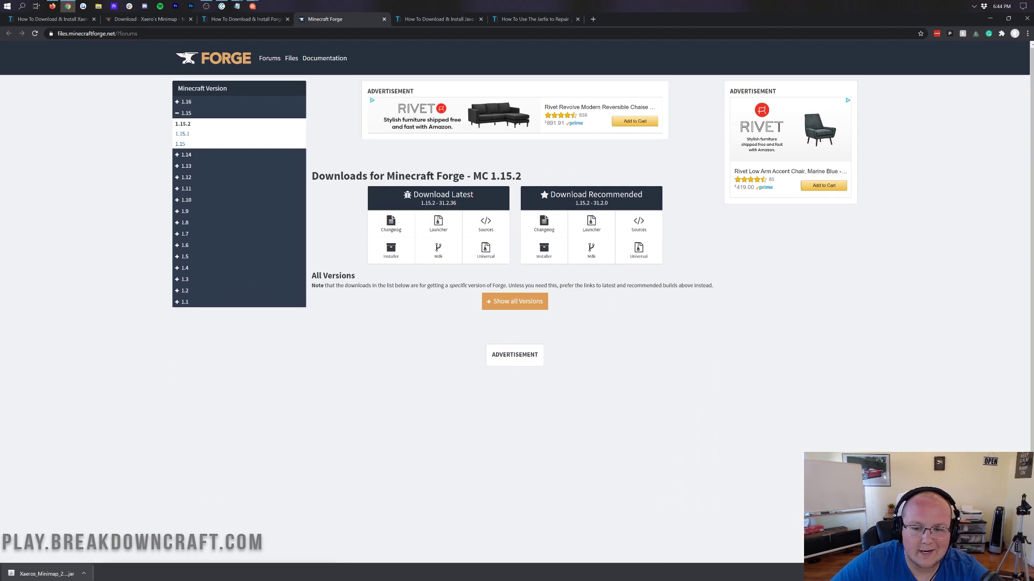
Step: Download and keep the Forge 1.16.2 installer, skipping the AdFoc.us ad page
drag(473, 177, 528, 172)
click(528, 172)
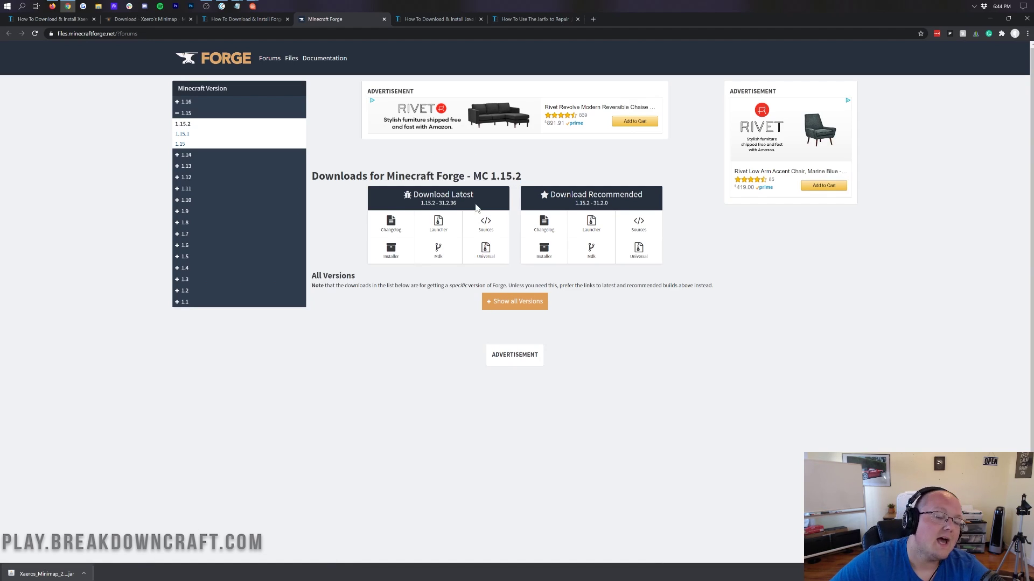
click(186, 103)
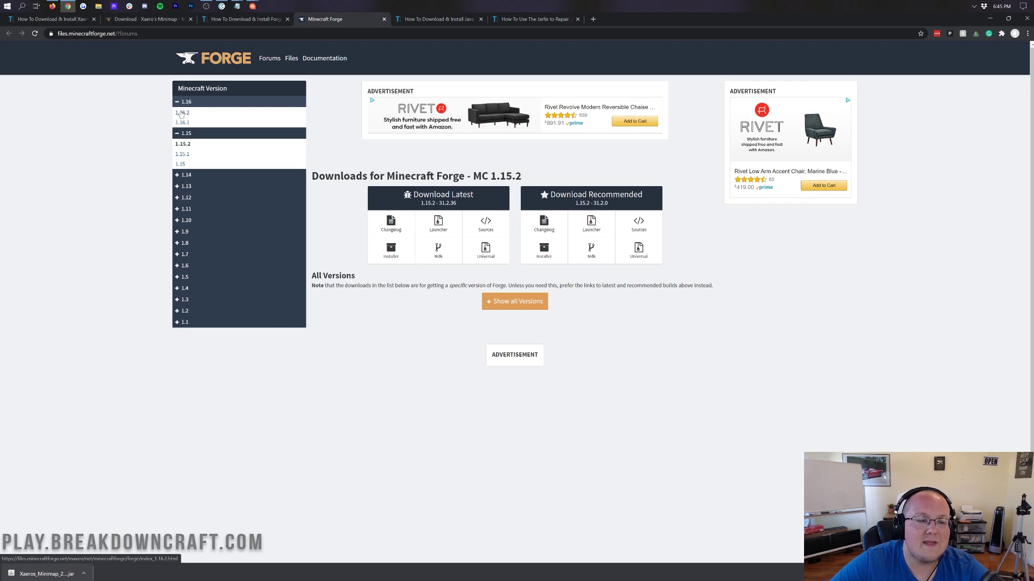
click(182, 113)
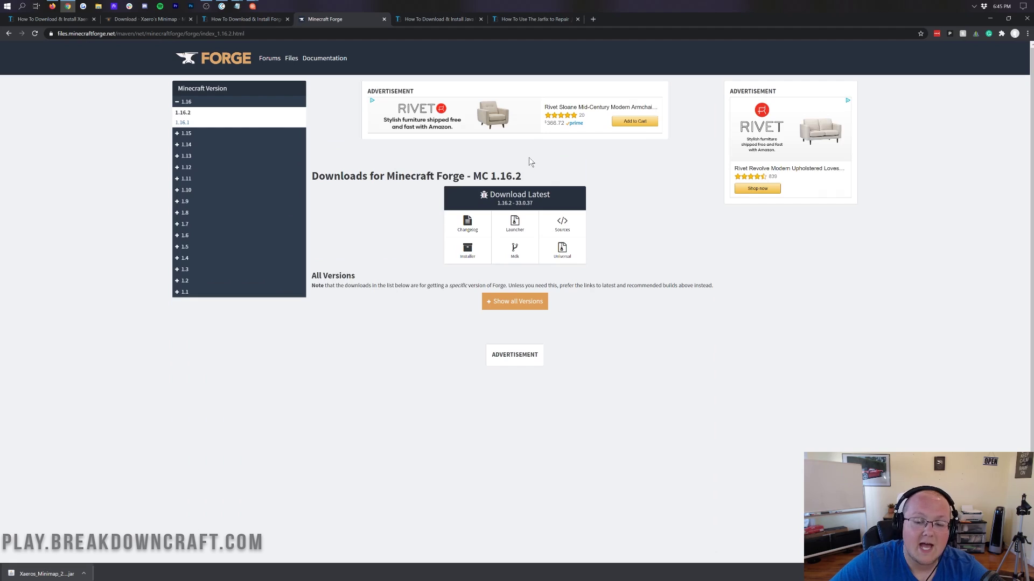
click(465, 256)
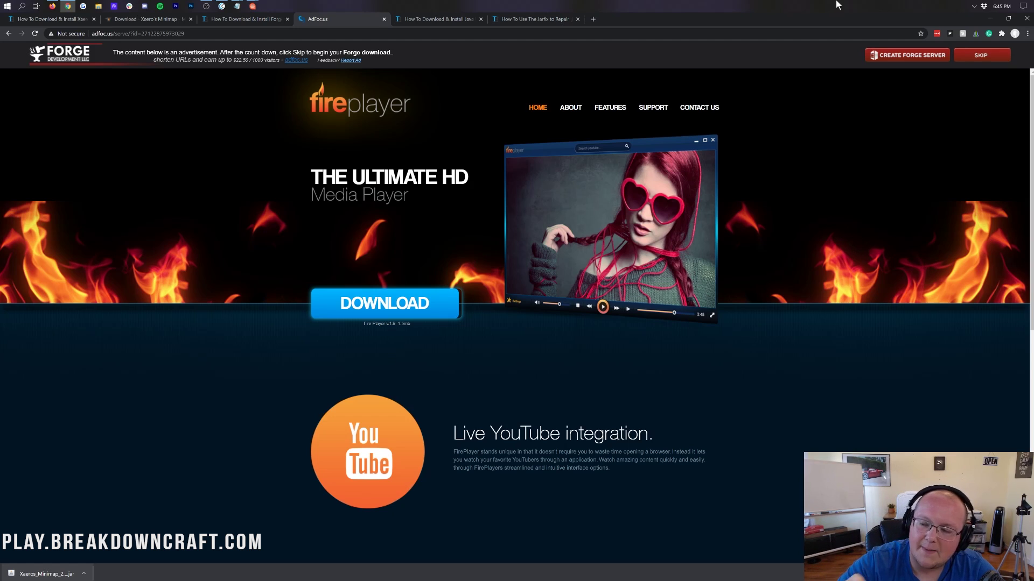
click(989, 60)
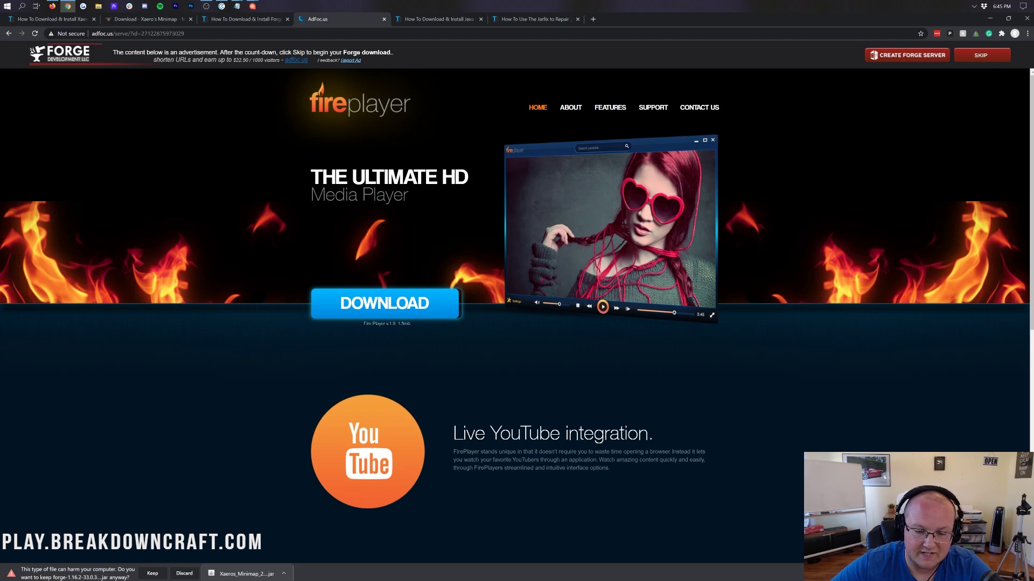
click(155, 574)
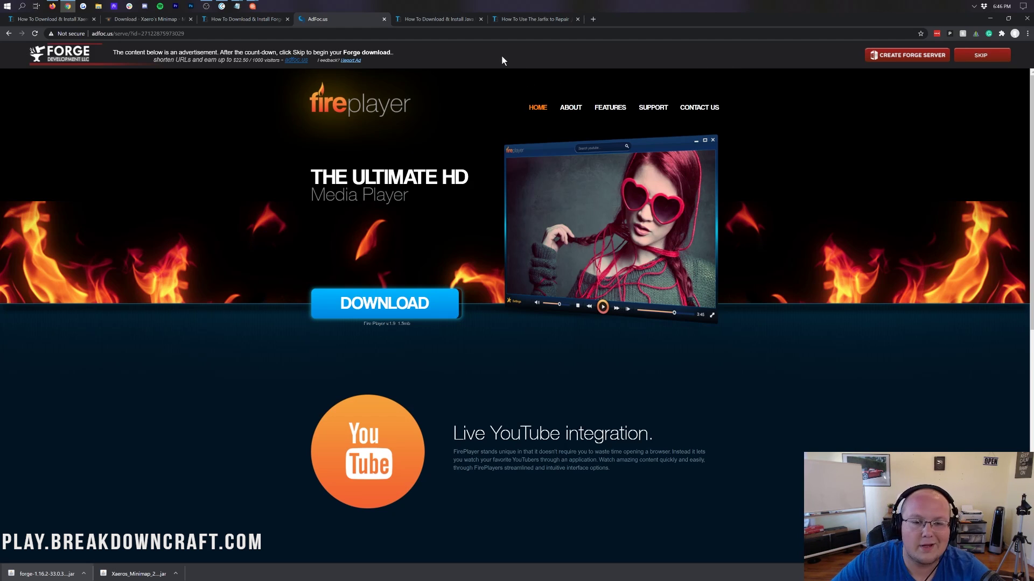
Step: Place the Xaero's Minimap and Forge jars side by side on the desktop and bin the old zip
click(454, 19)
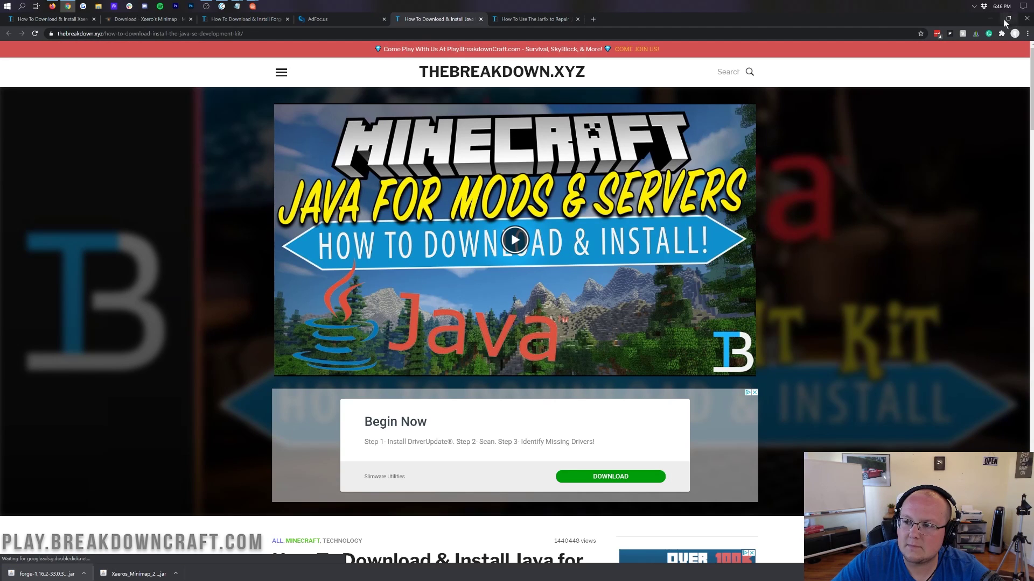
click(985, 21)
drag(20, 74, 262, 74)
drag(10, 136, 345, 61)
drag(23, 43, 1011, 26)
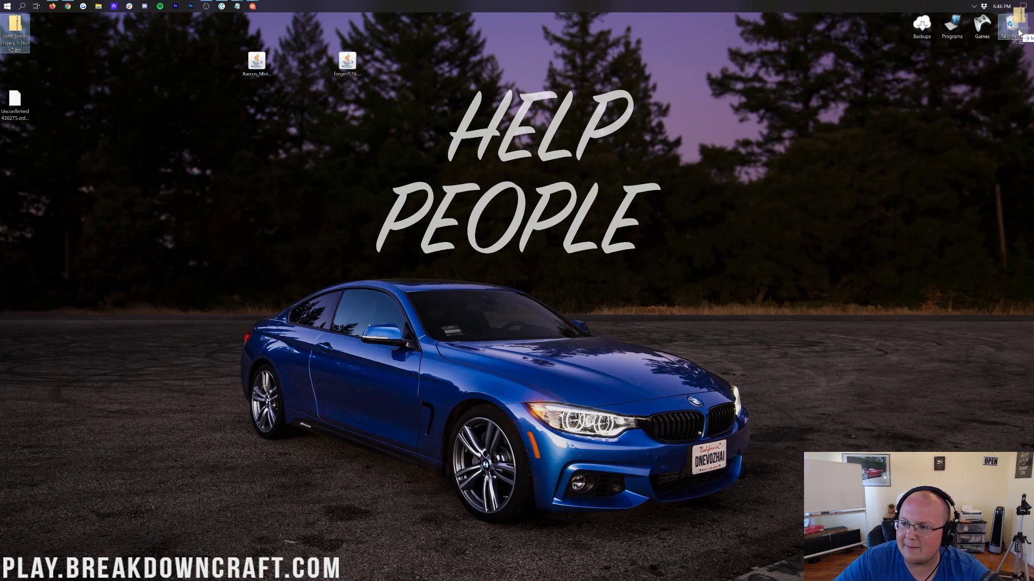
Step: Delete the old zip and the unfinished .crdownload file, then search Windows for 'downloads'
click(538, 300)
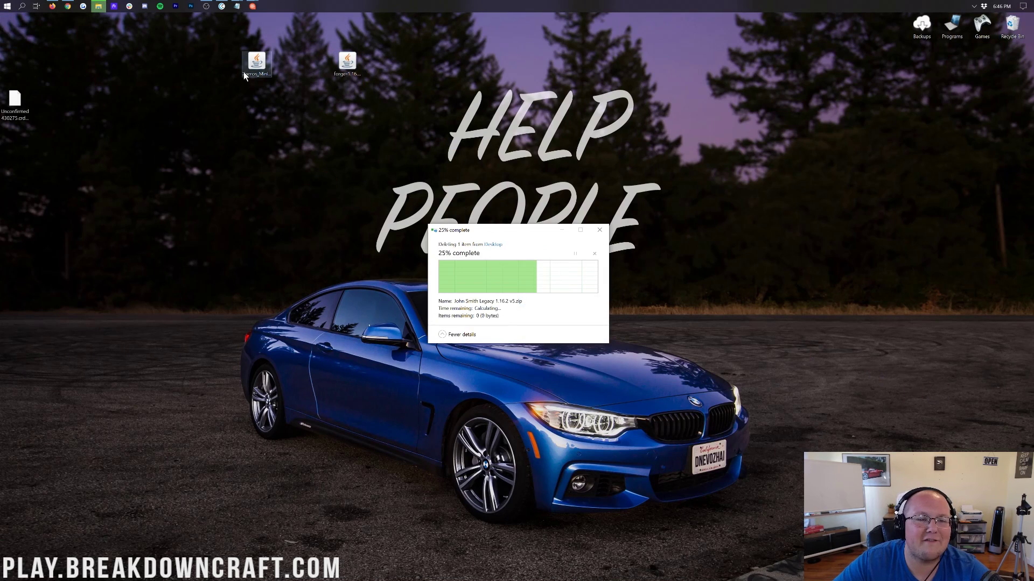
click(15, 113)
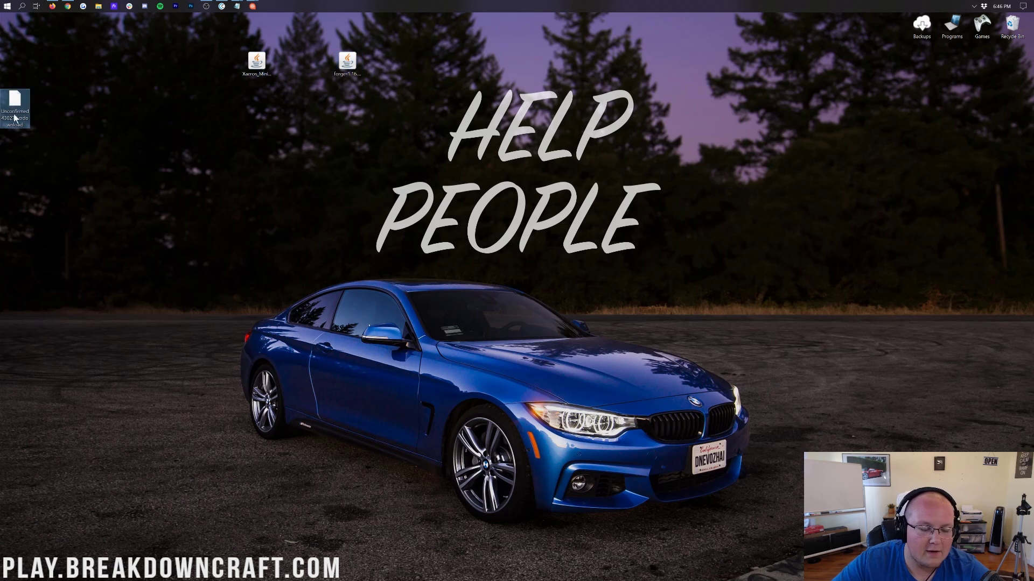
key(Delete)
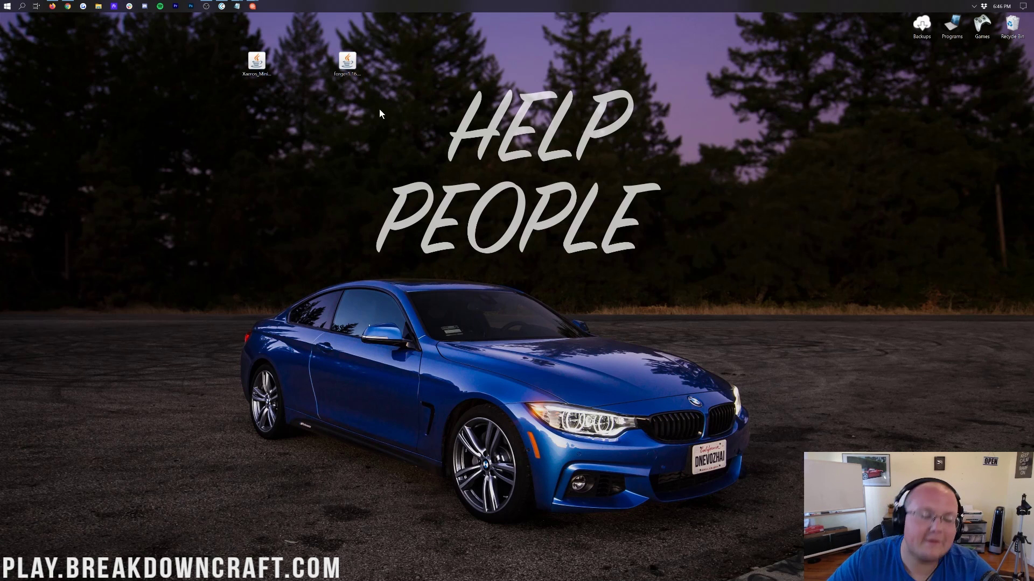
click(256, 62)
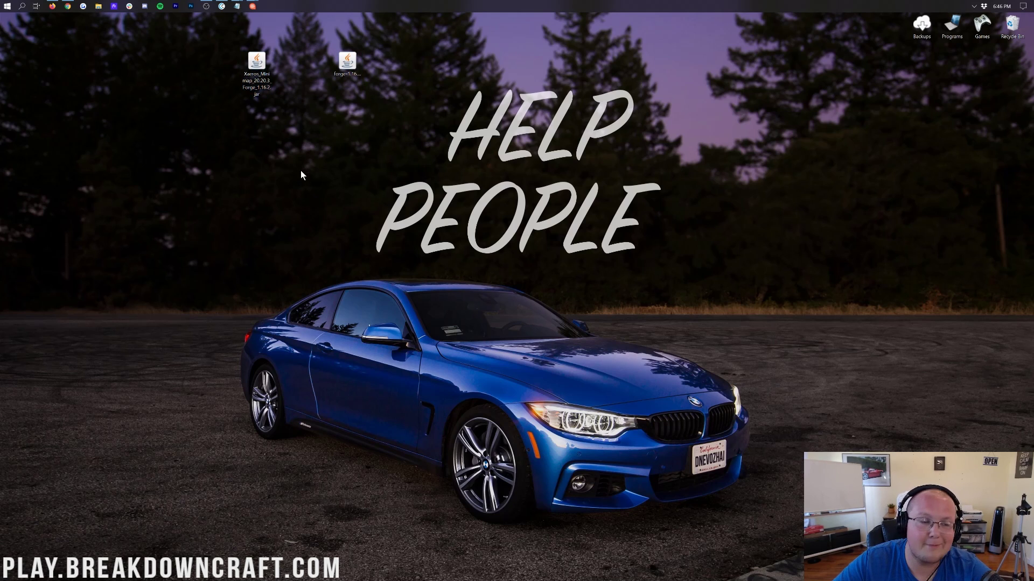
click(1, 5)
text(download)
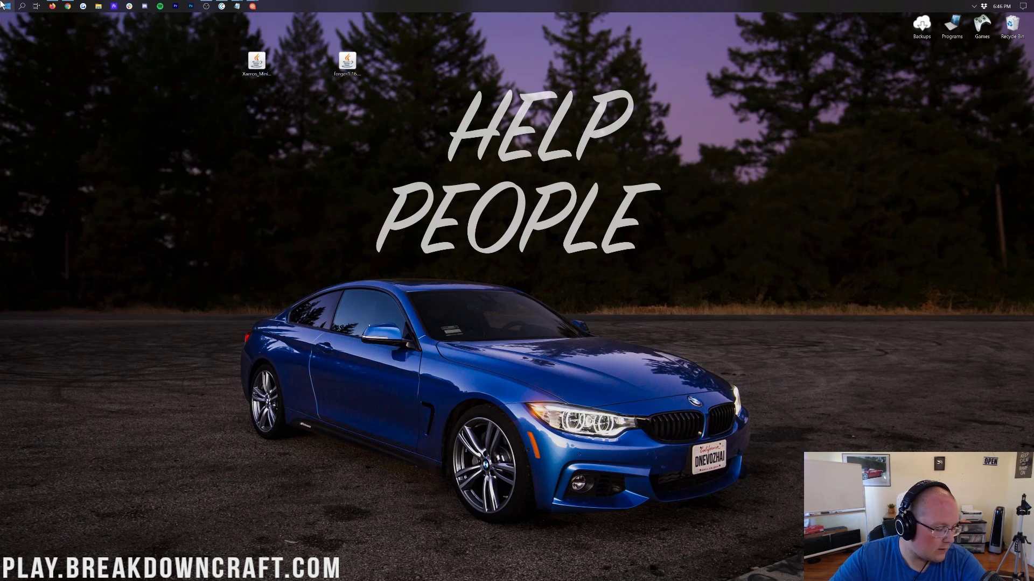
text(s)
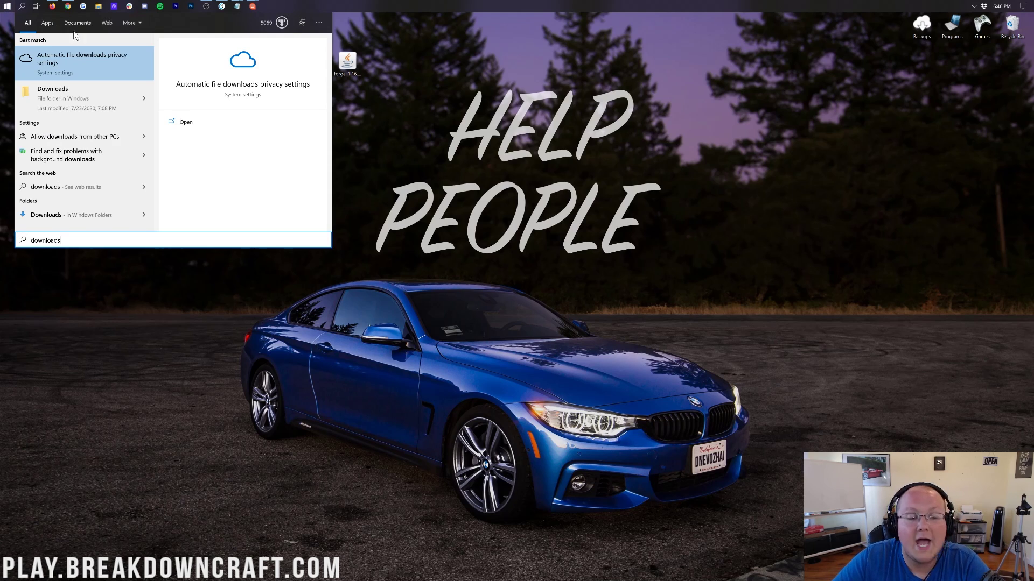
Step: Check the empty Downloads folder, then close it
click(69, 104)
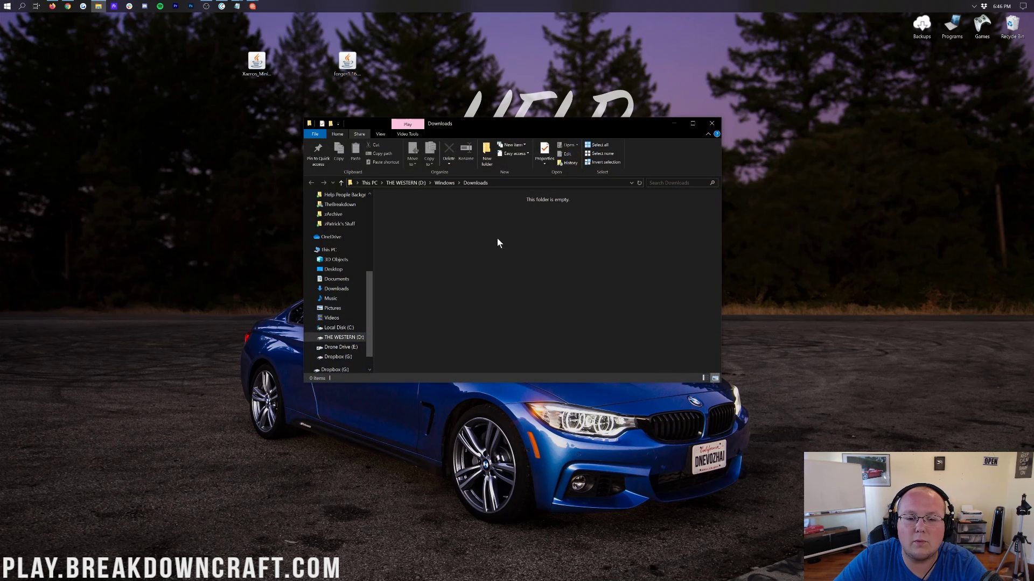
drag(215, 68, 372, 56)
click(292, 76)
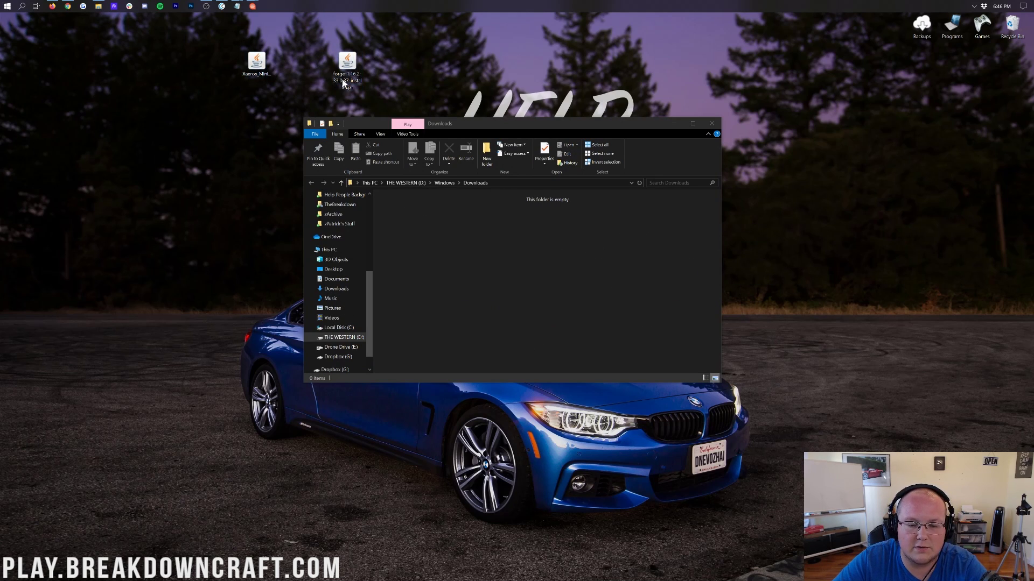
click(711, 124)
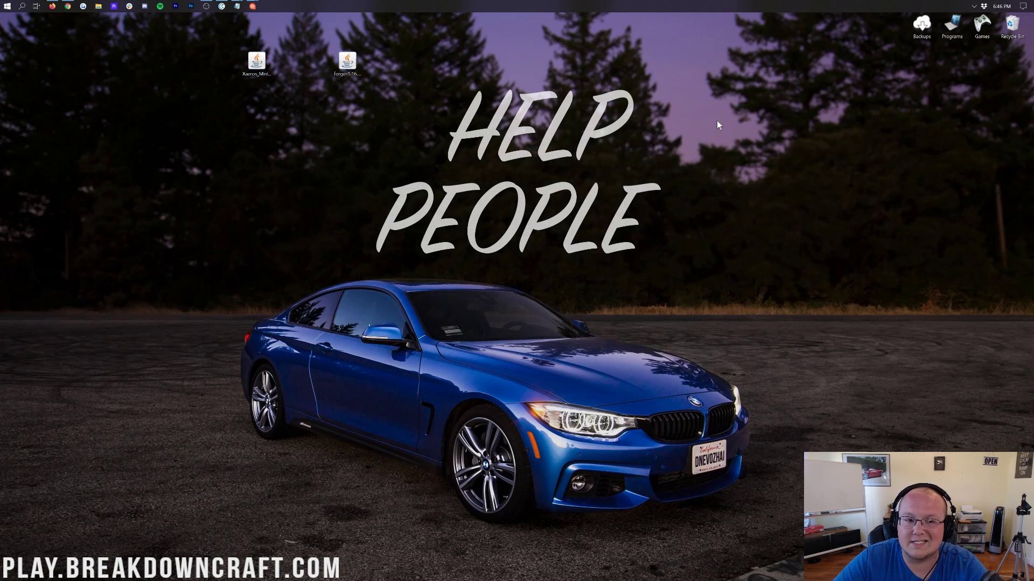
Step: Bring up the Open with prompt for the Forge installer jar, then dismiss it
click(347, 58)
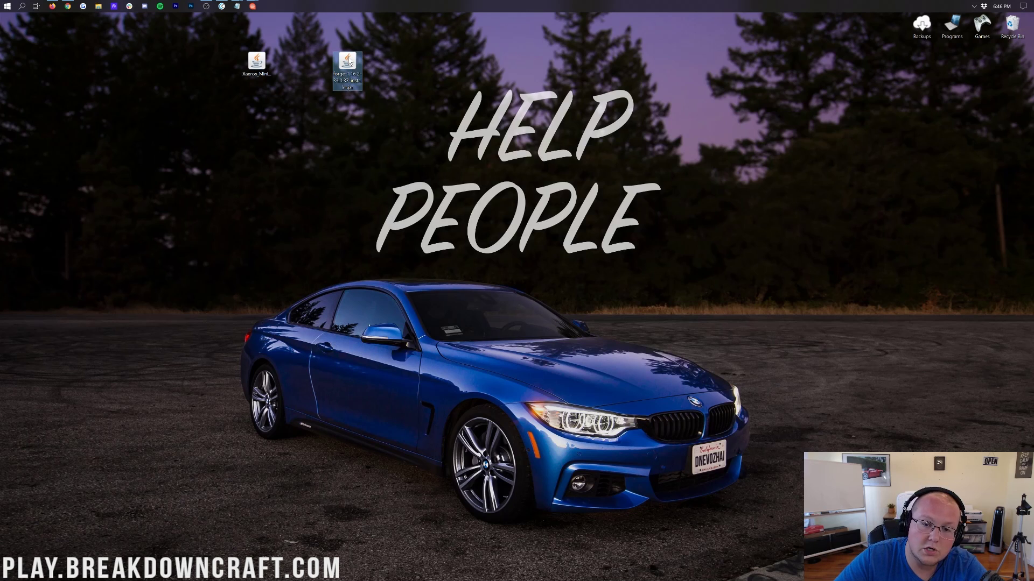
right_click(348, 62)
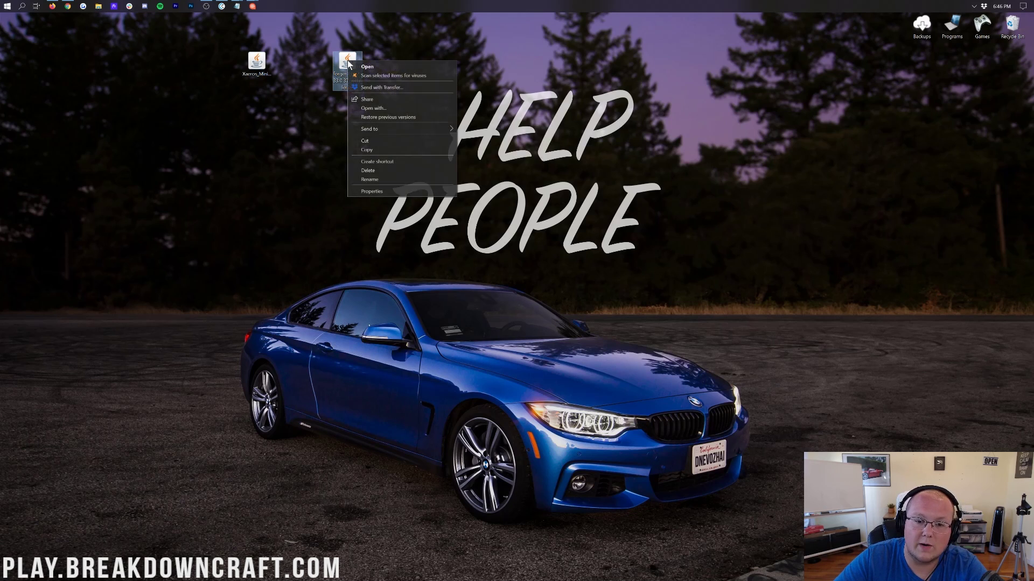
click(366, 109)
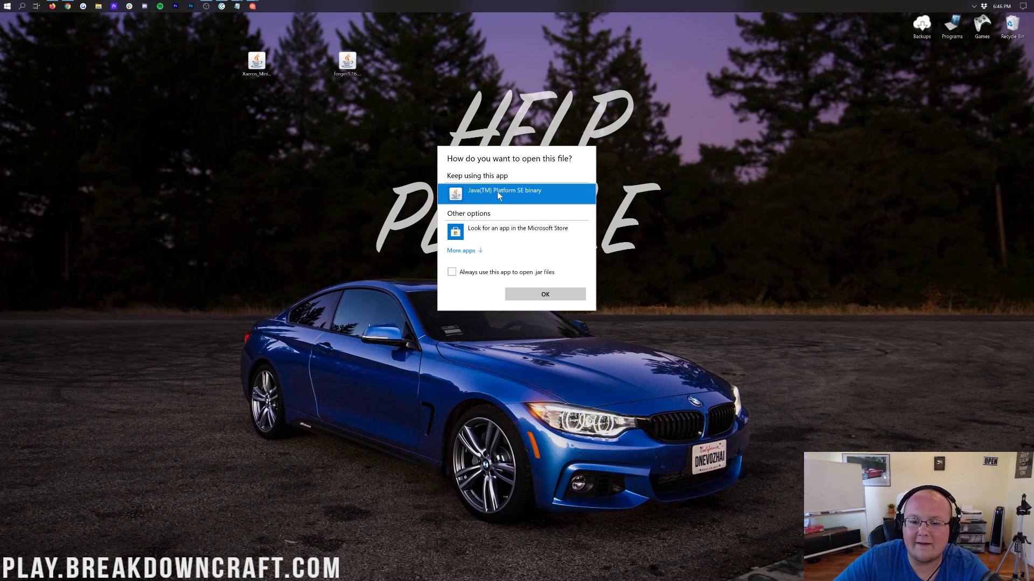
click(422, 184)
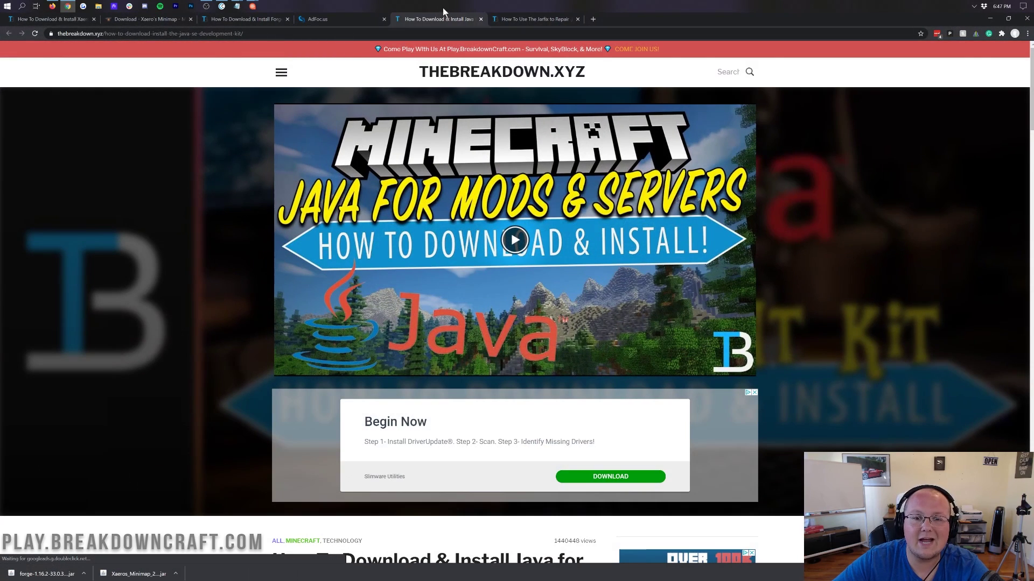
Step: Read through the Java install article, view the Jarfix repair article, then return to the desktop
scroll(461, 349, down, 5)
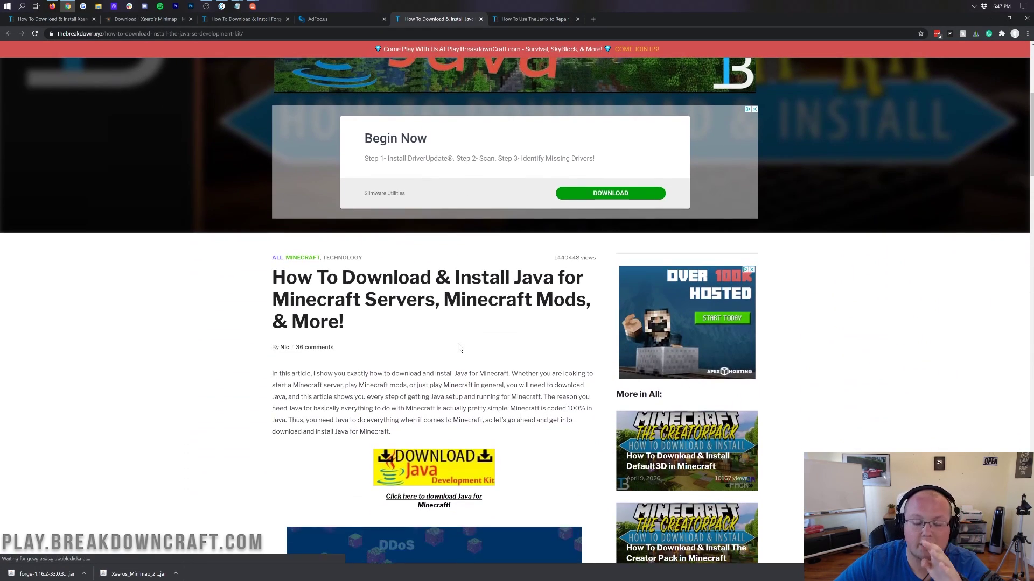
scroll(460, 350, down, 2)
drag(444, 218, 576, 218)
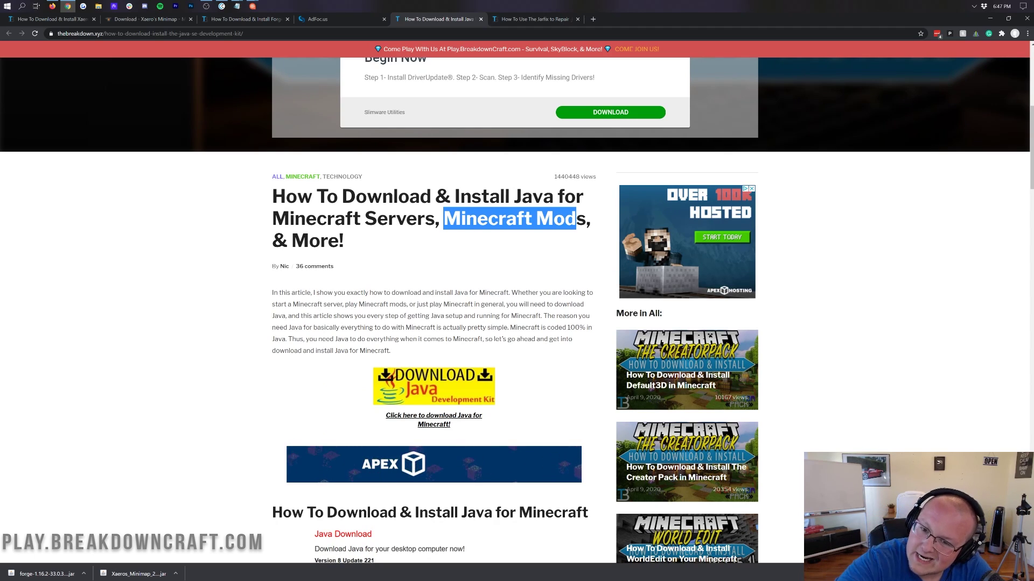
click(487, 244)
scroll(498, 283, down, 8)
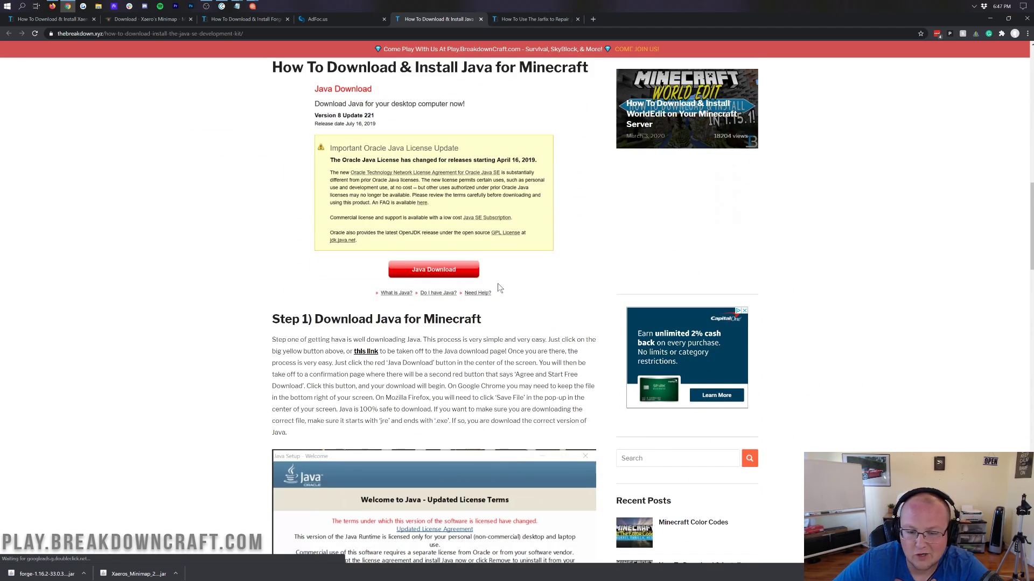
scroll(484, 334, down, 10)
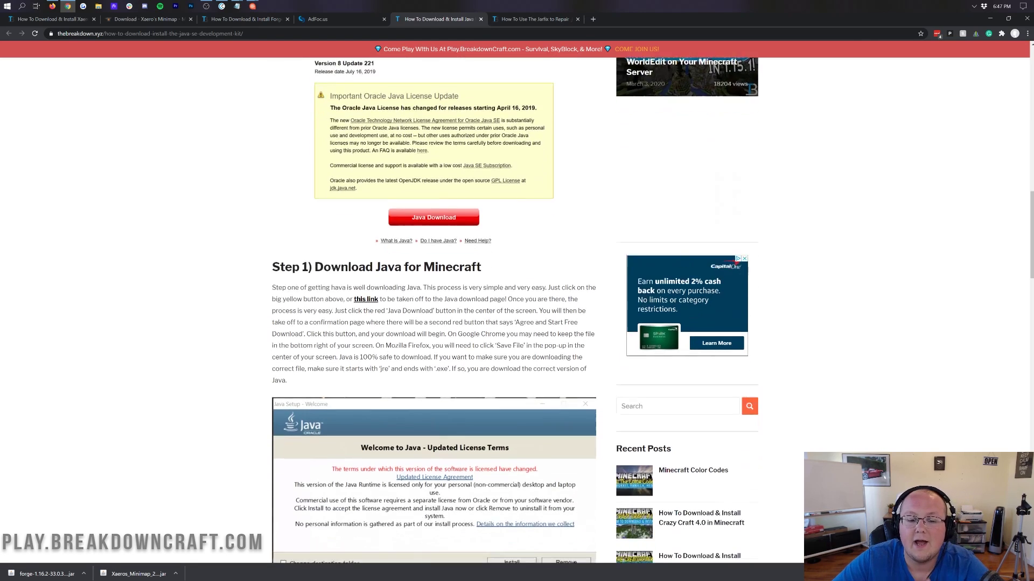
scroll(475, 369, up, 1)
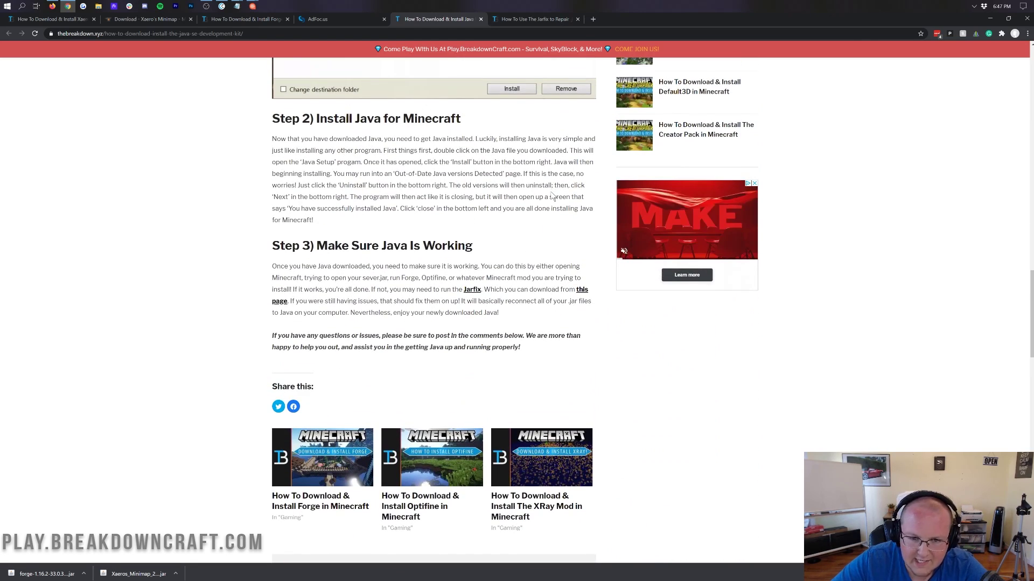
click(538, 18)
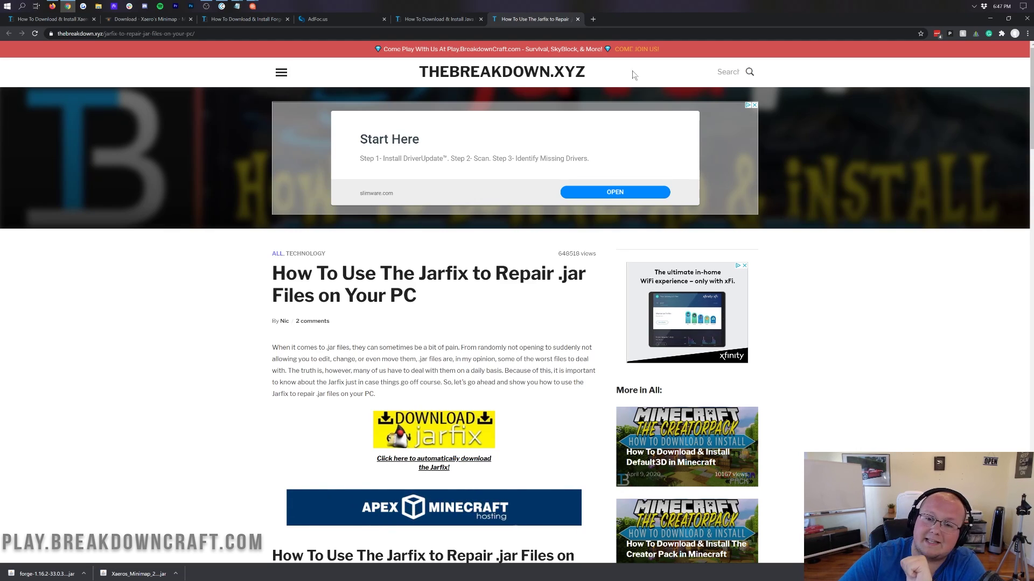
click(989, 18)
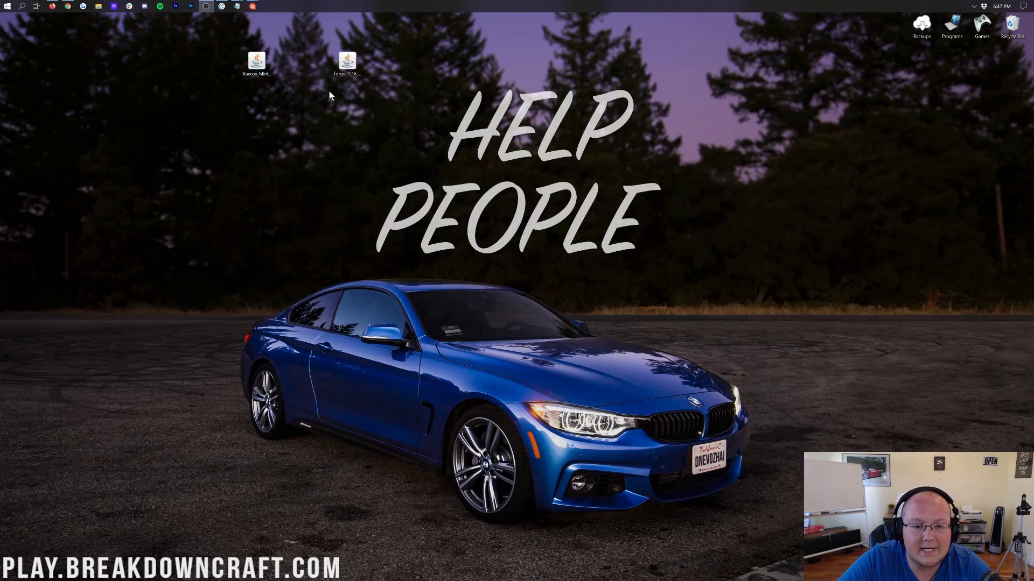
Step: Run the Forge jar with Java to install the 1.16.2-forge-33.0.37 client, then bin the installer
right_click(334, 65)
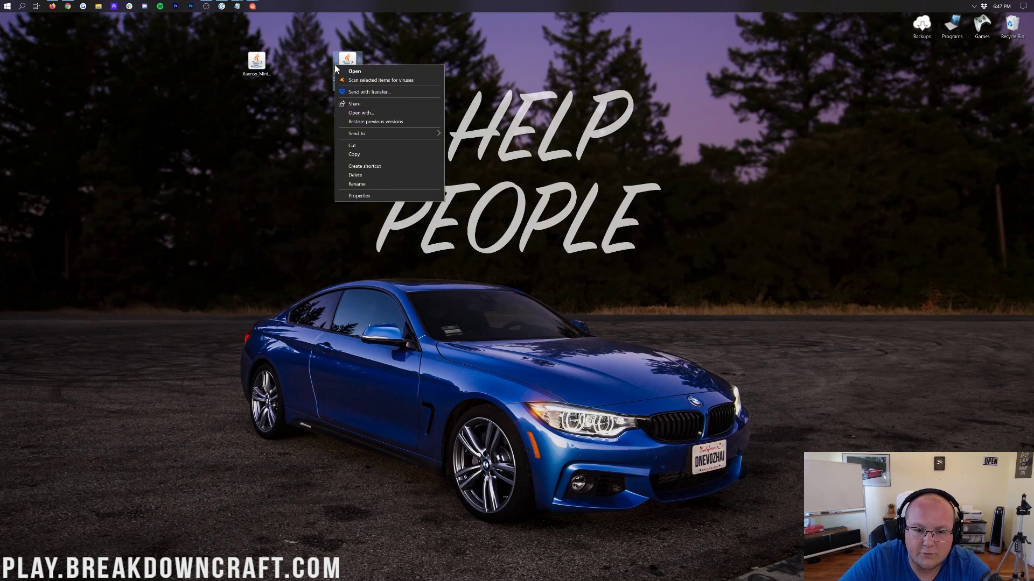
click(355, 113)
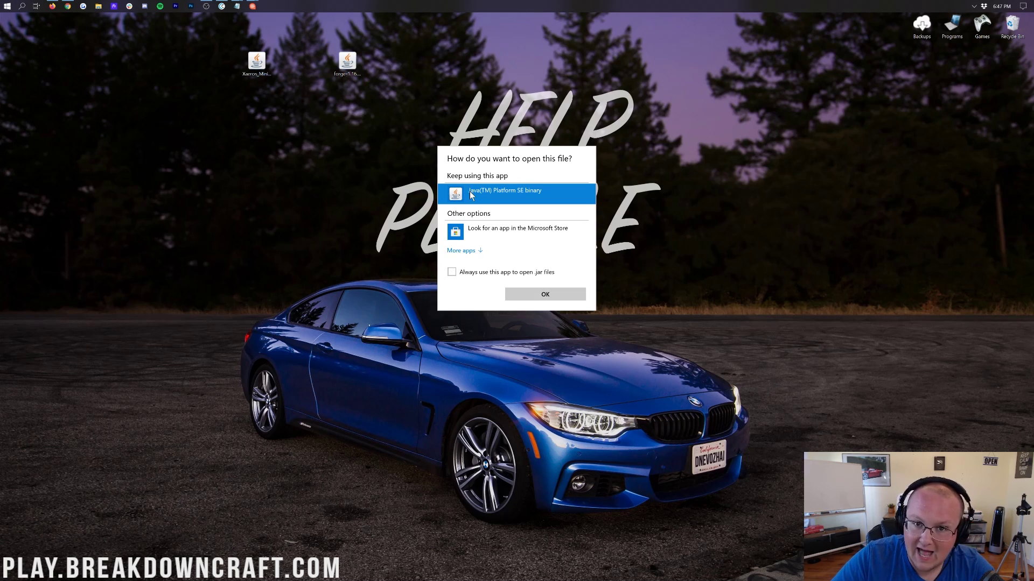
click(543, 293)
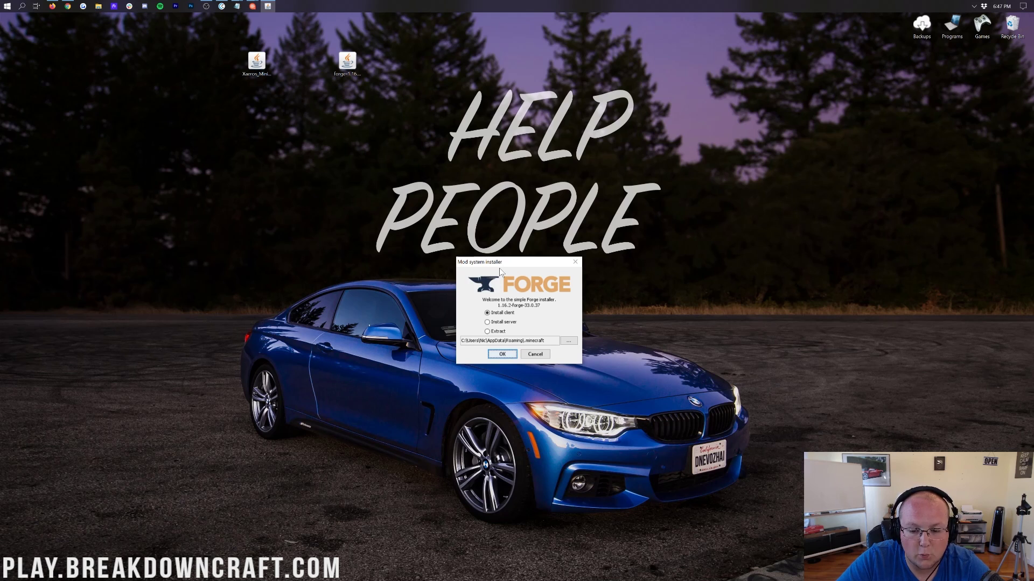
click(503, 315)
click(502, 353)
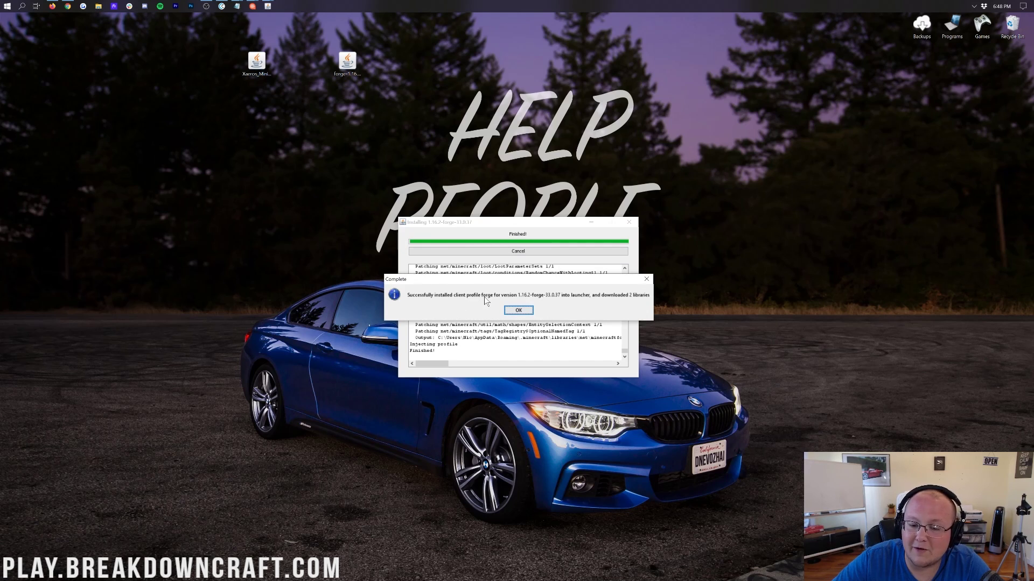
click(525, 309)
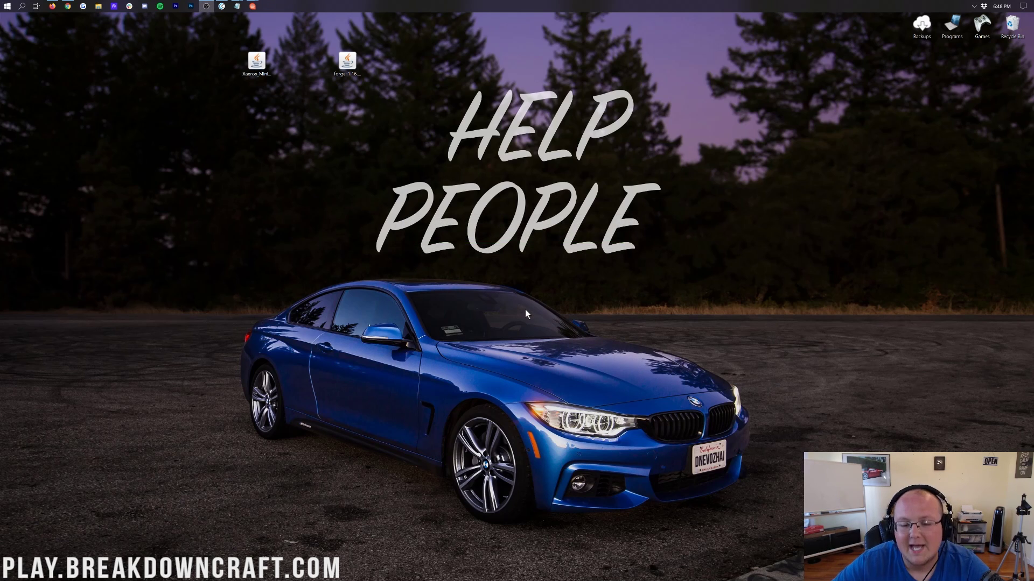
drag(357, 67, 1012, 24)
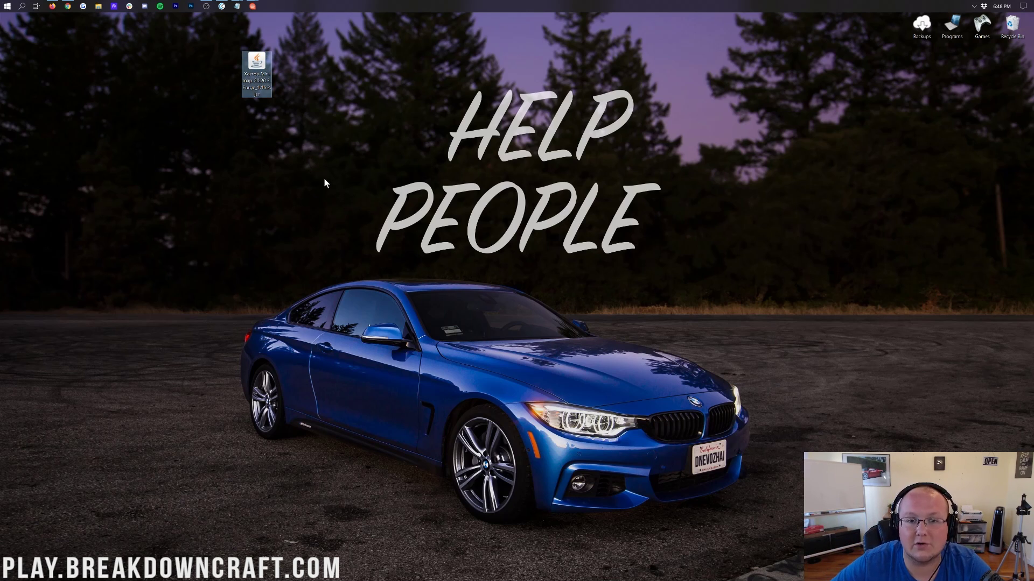
Step: Launch Minecraft Launcher, select the forge 1.16.2-forge-33.0.37 profile, and start a new installation
click(6, 6)
text(minecraft)
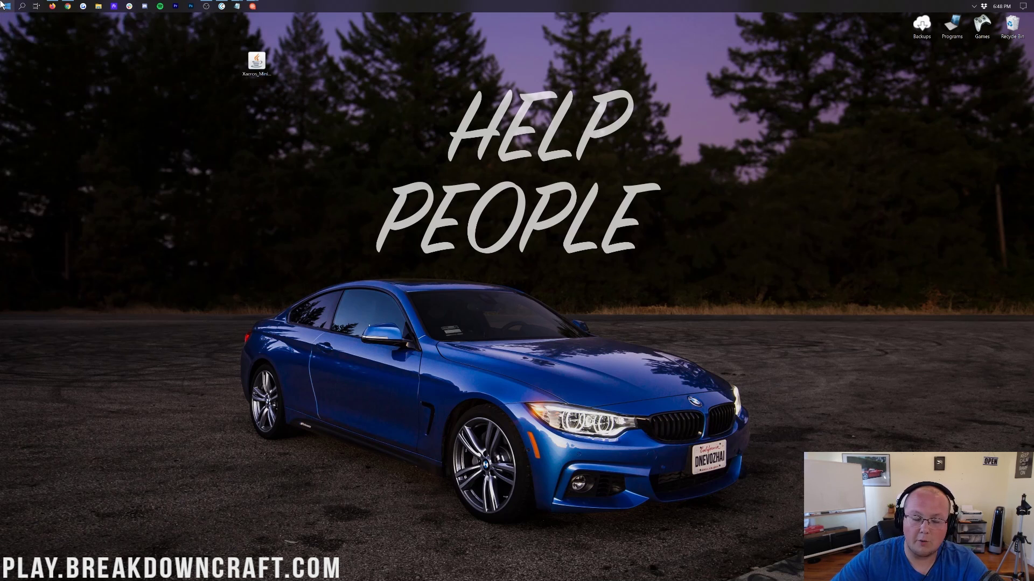
key(Return)
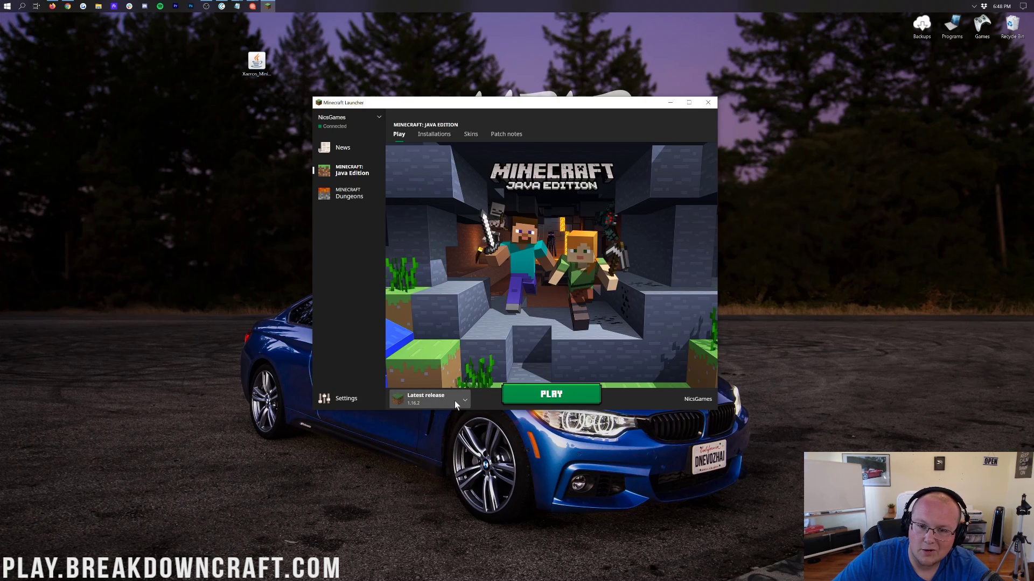
click(466, 401)
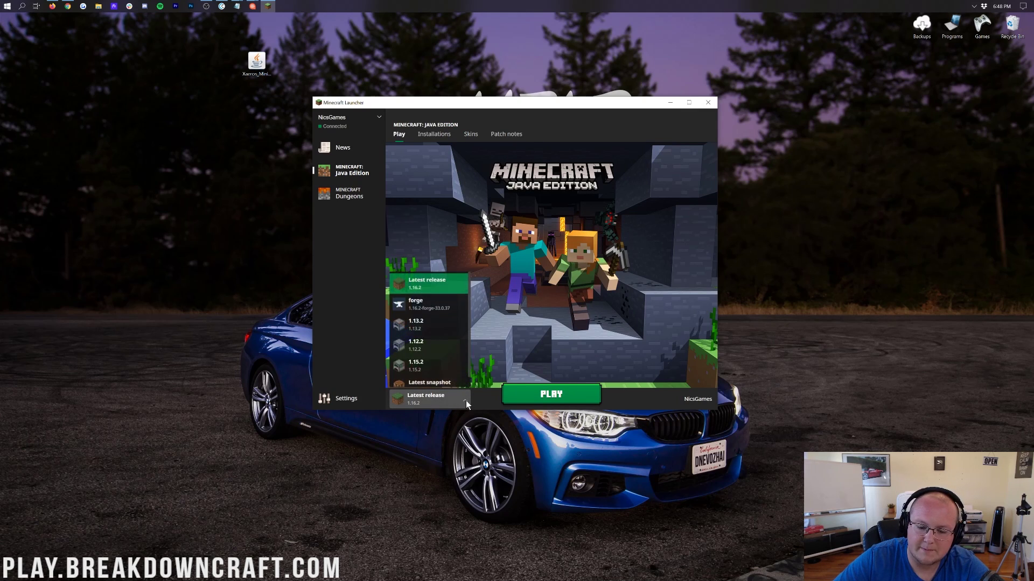
click(423, 310)
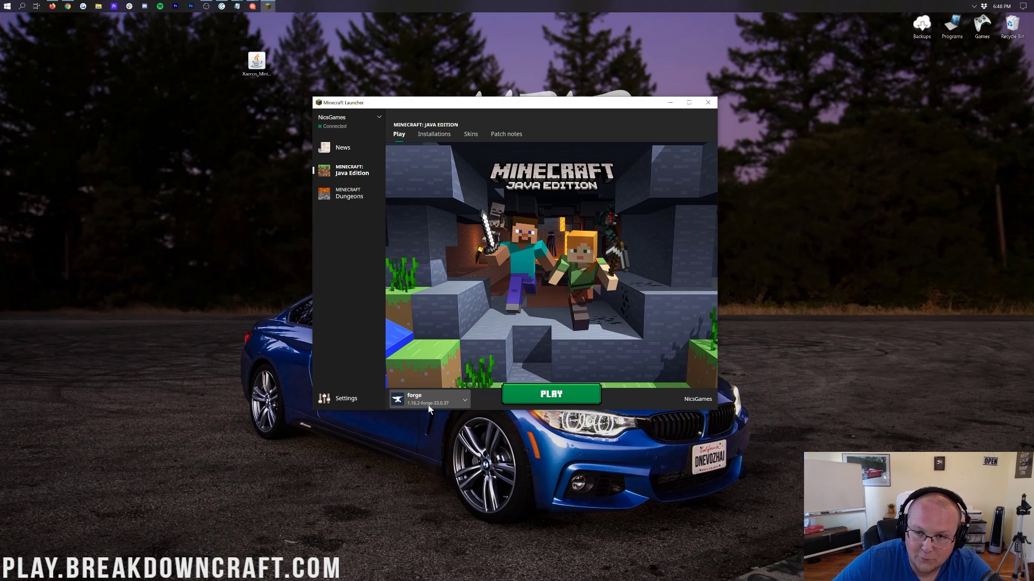
click(434, 135)
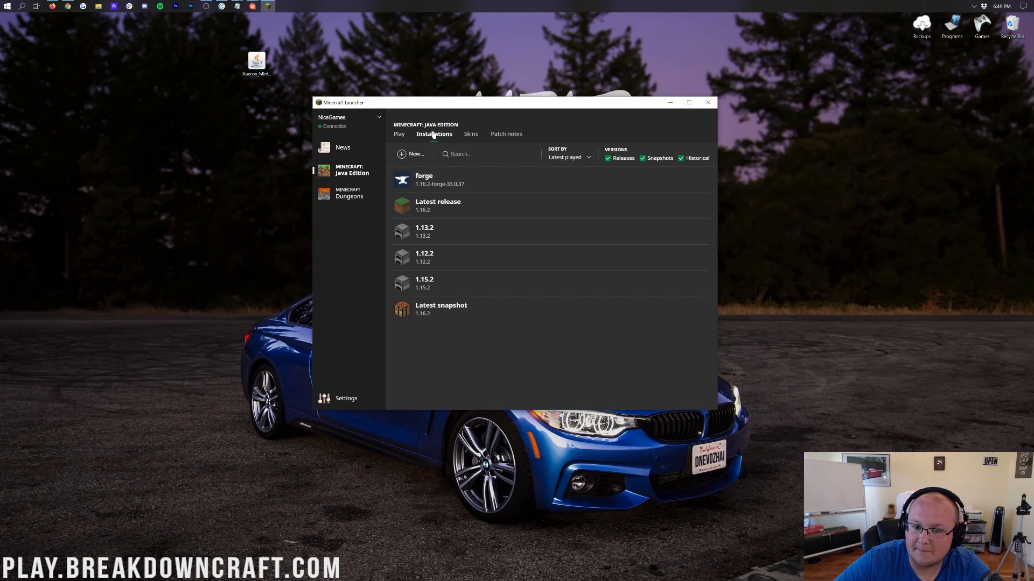
click(403, 155)
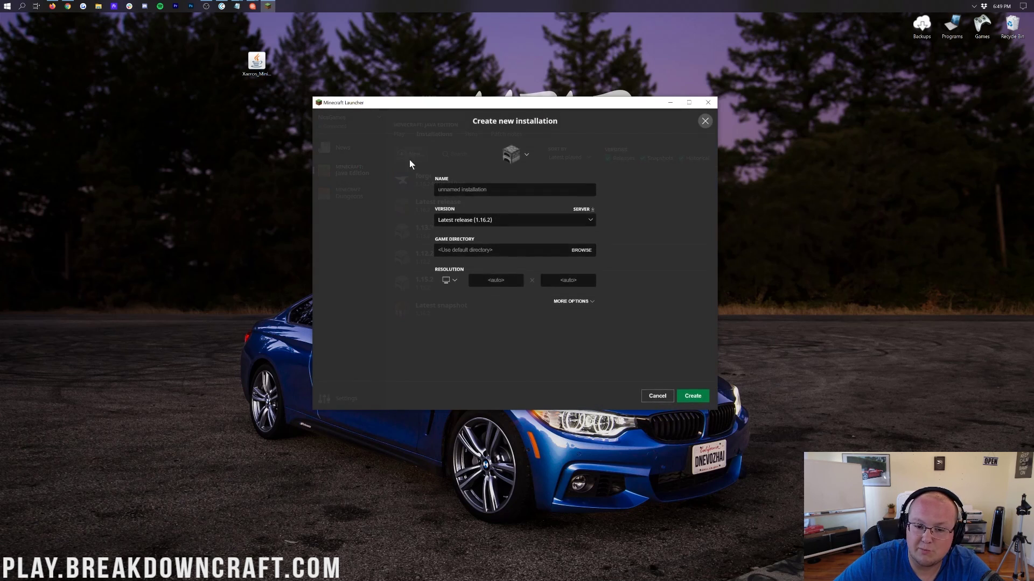
Step: Name the new installation Play.BreakdownCraft.com and select release 1.16.2-forge-33.0.37
click(485, 186)
text(Play)
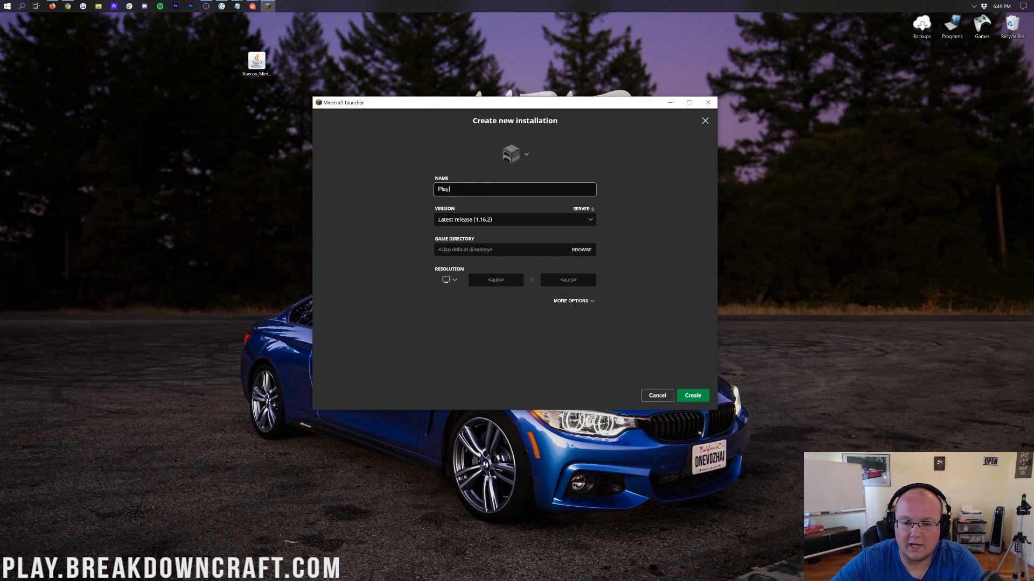
text(.BreakdownCraft.com)
key(ctrl+a)
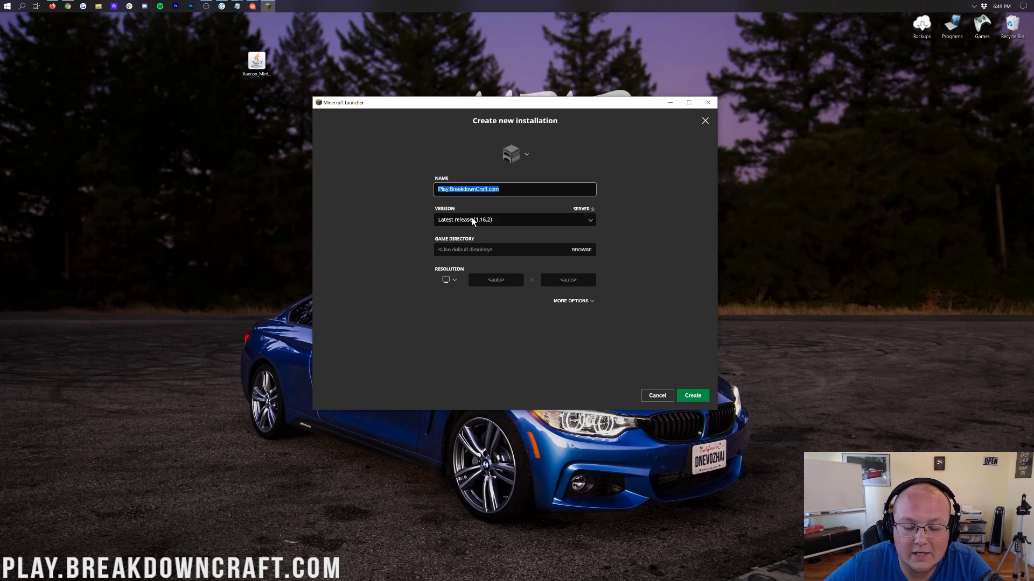
click(505, 218)
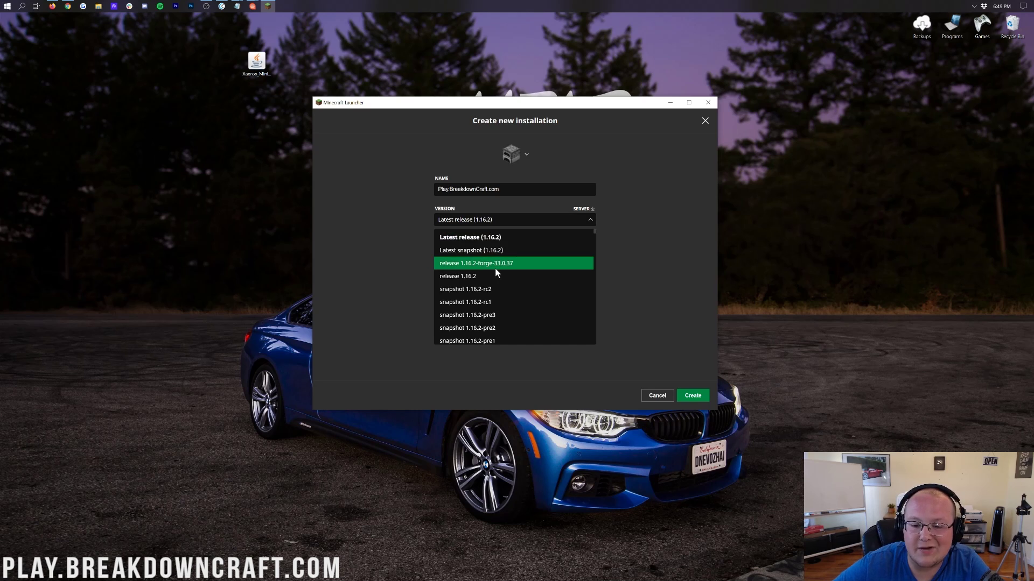
scroll(489, 269, down, 15)
scroll(489, 269, down, 12)
scroll(490, 263, up, 20)
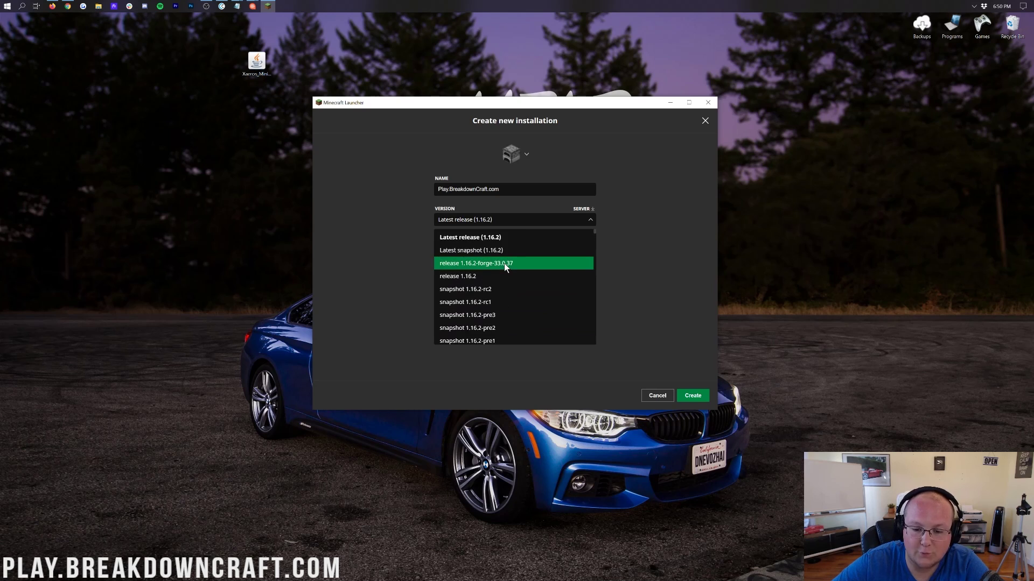
click(467, 264)
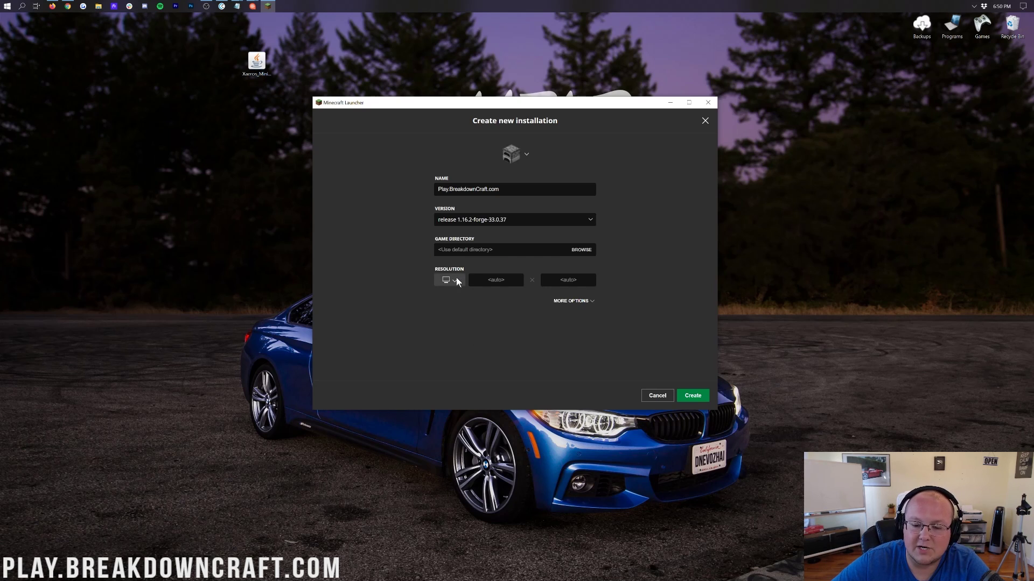
Step: Set resolution to 1920x1080, create the installation, and launch it
click(454, 280)
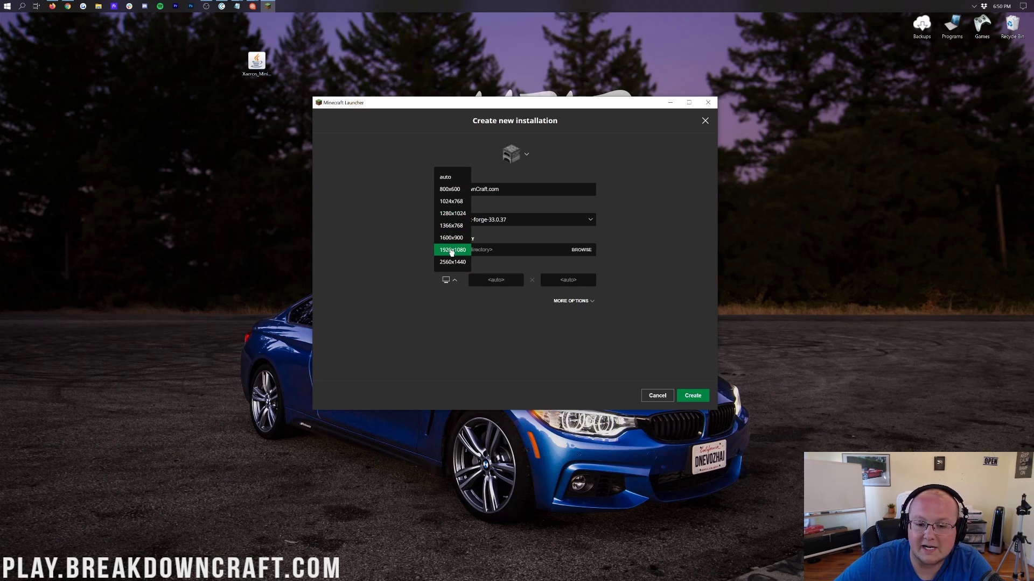
click(452, 251)
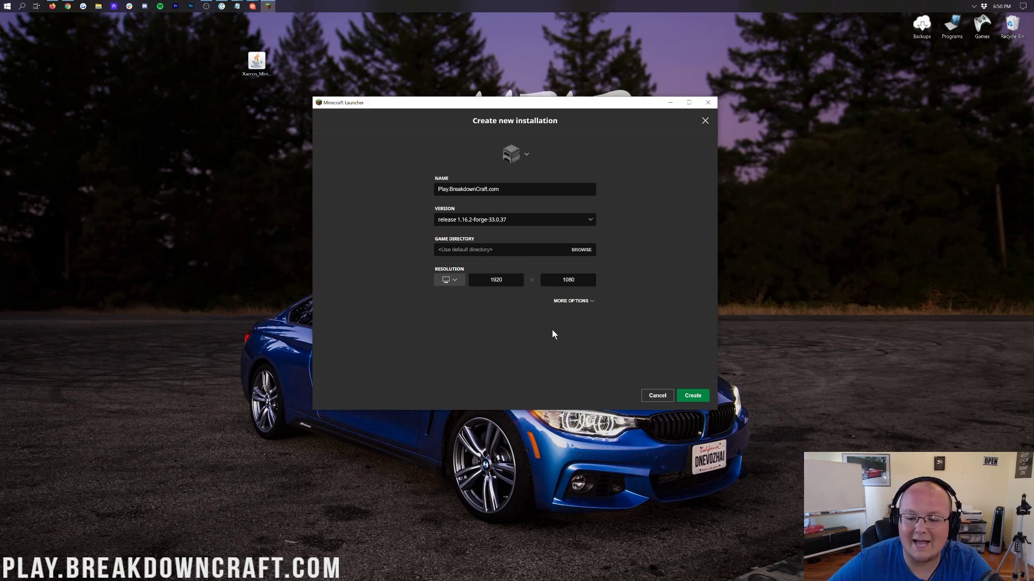
click(694, 398)
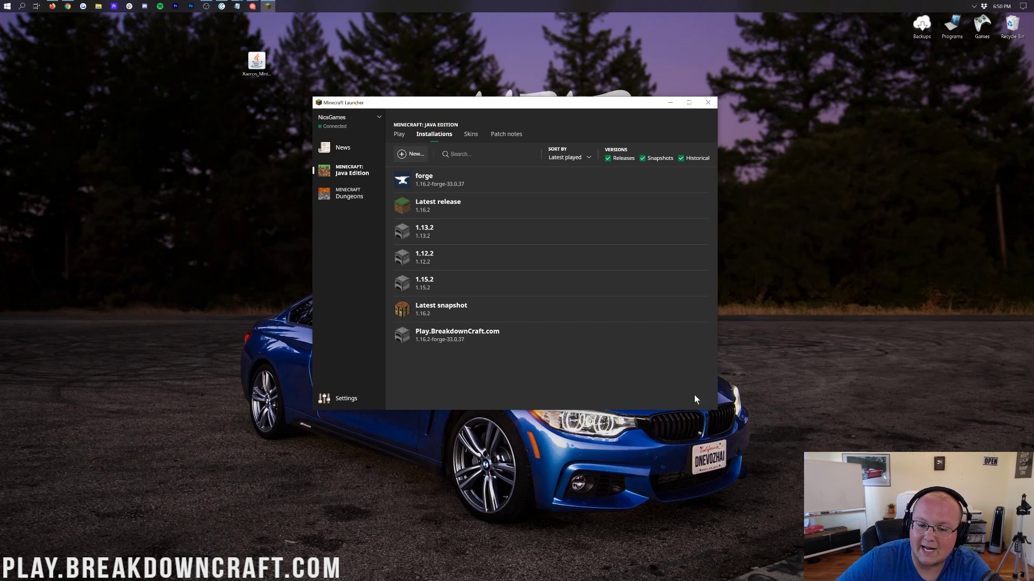
mouse_move(428, 339)
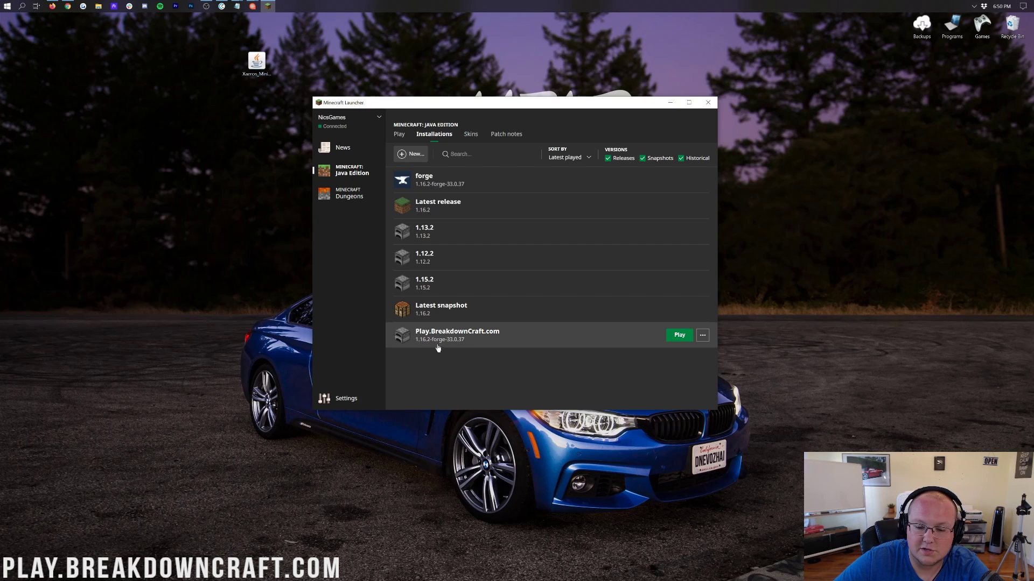
click(679, 337)
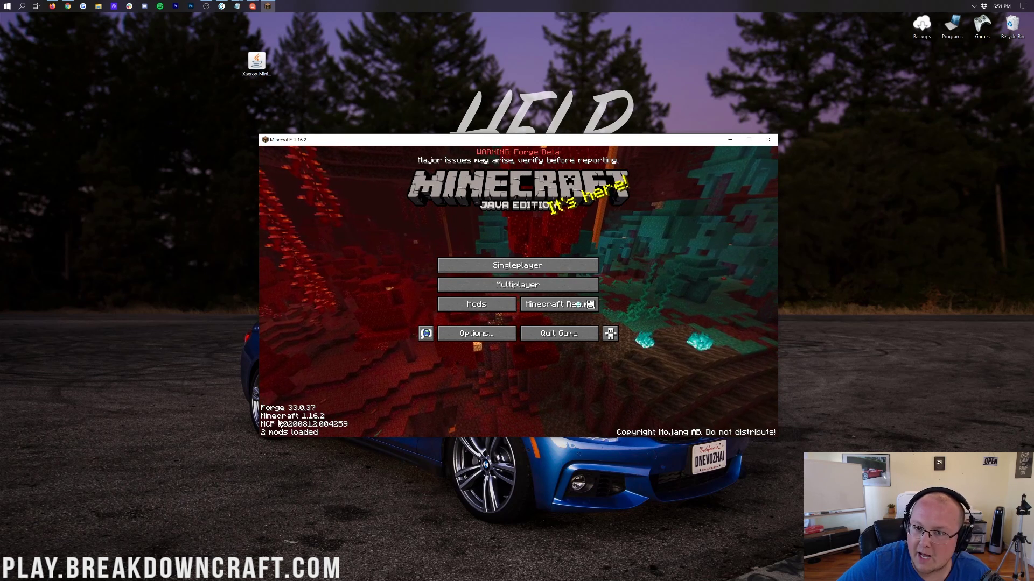
Step: Open the Mods list to confirm only Minecraft 1.16.2 and Forge 33.0.37 are loaded
click(473, 308)
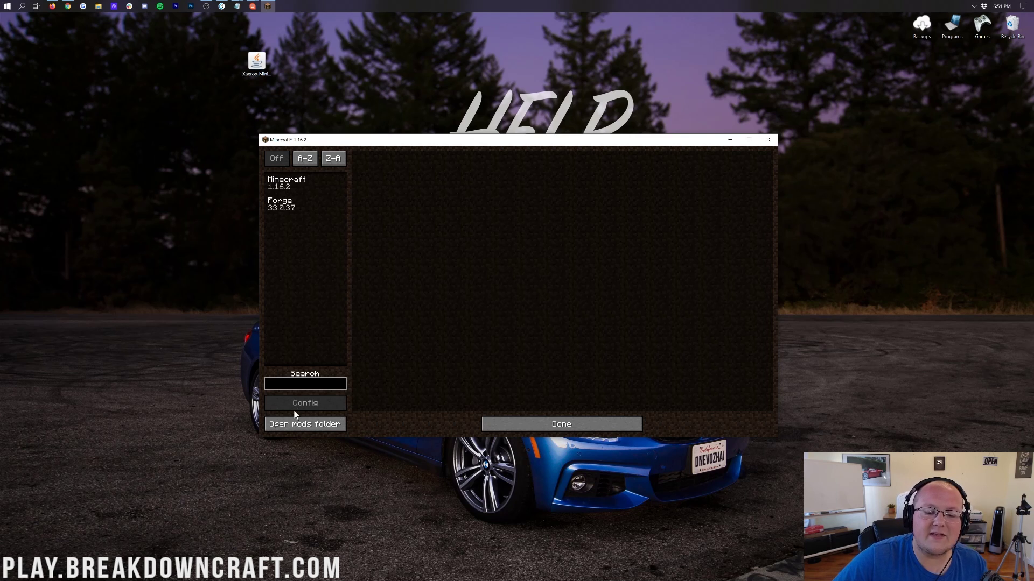
Step: Copy Xaeros_Minimap_20.20.3_Forge_1.16.2.jar into the .minecraft mods folder, then return to the main menu
click(299, 424)
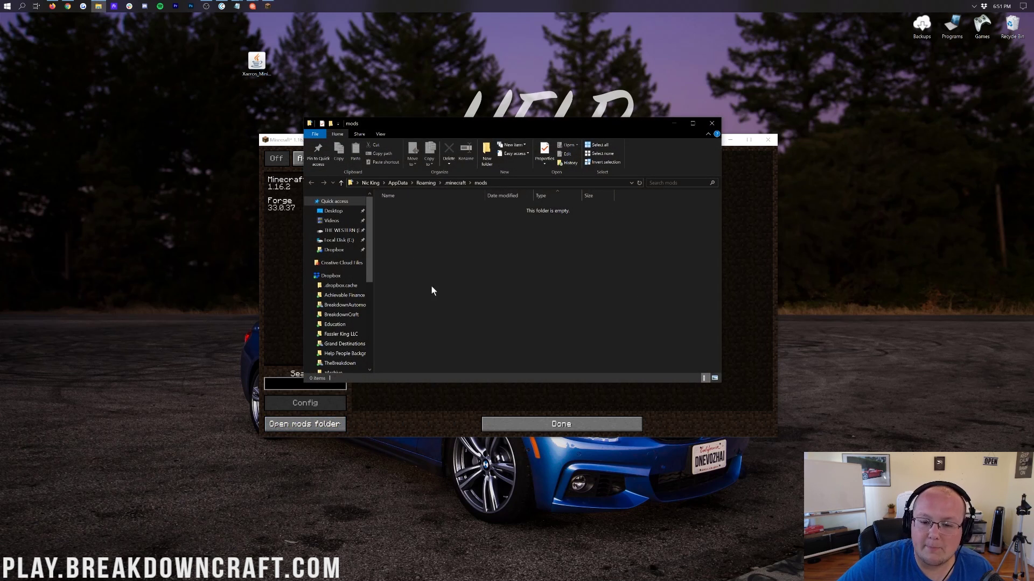
drag(256, 64, 587, 247)
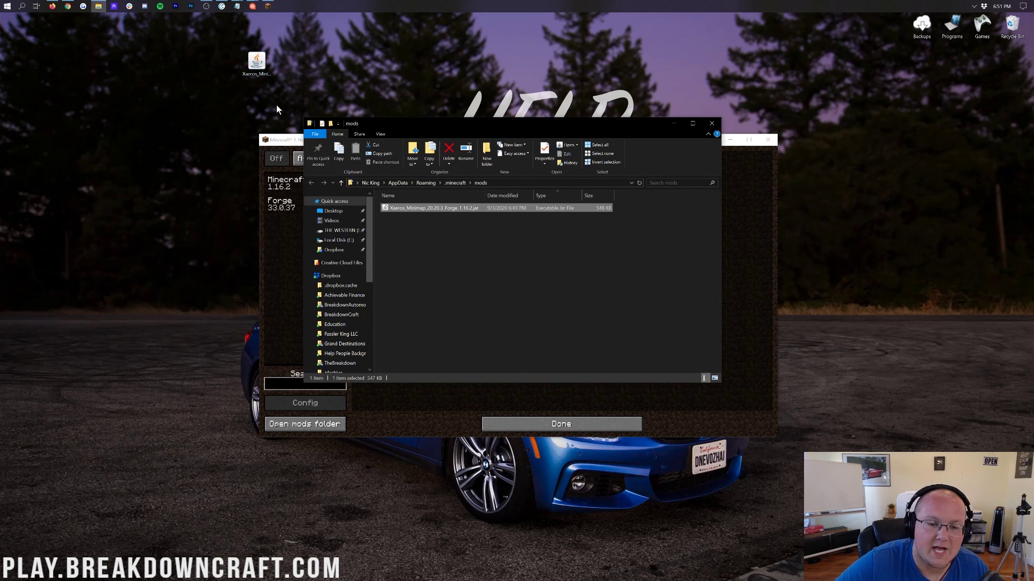
drag(256, 63, 439, 242)
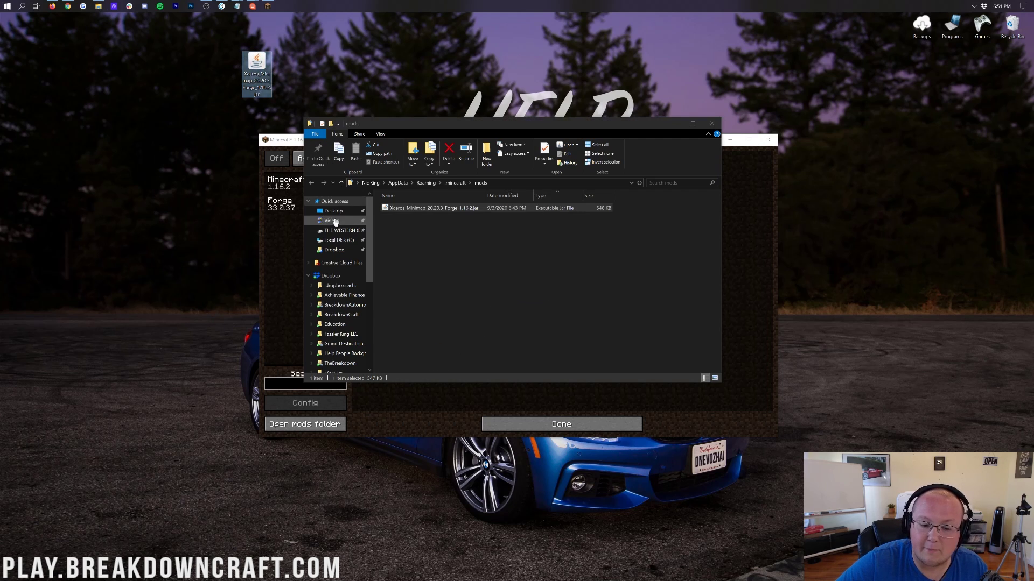
click(285, 226)
click(288, 425)
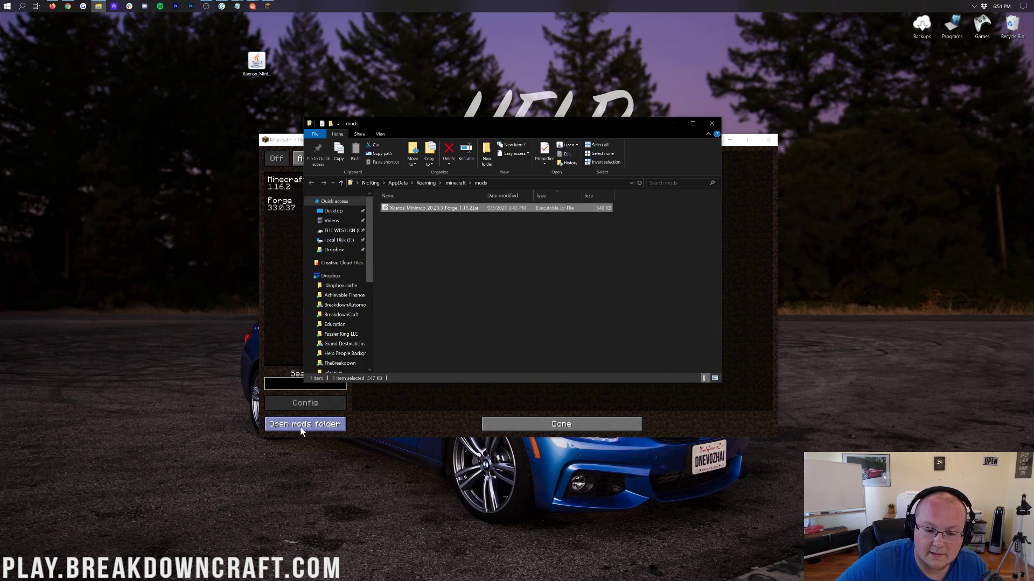
click(415, 419)
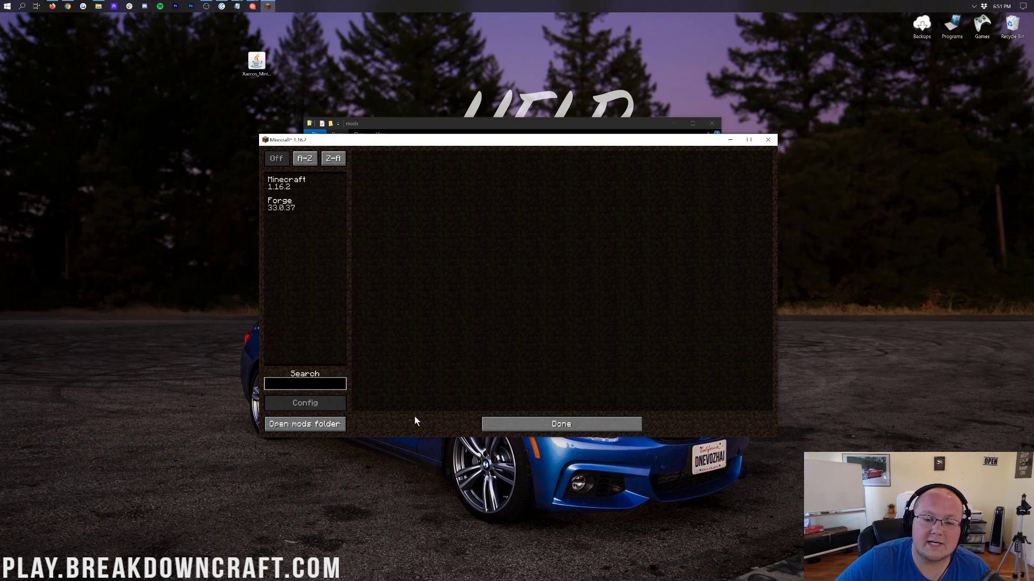
click(678, 123)
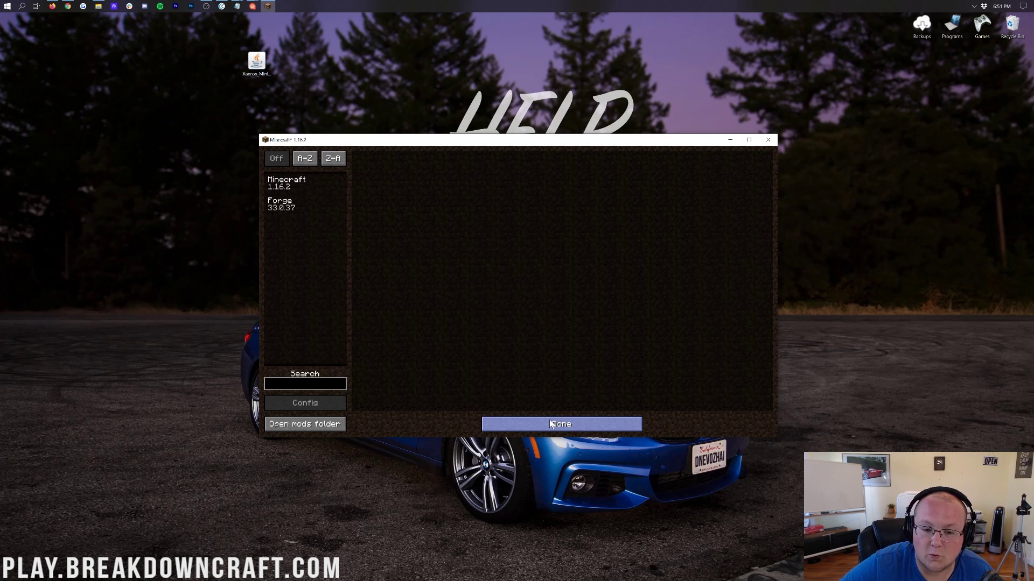
click(567, 425)
Step: Quit Minecraft and reopen the Minecraft Launcher from search
click(549, 329)
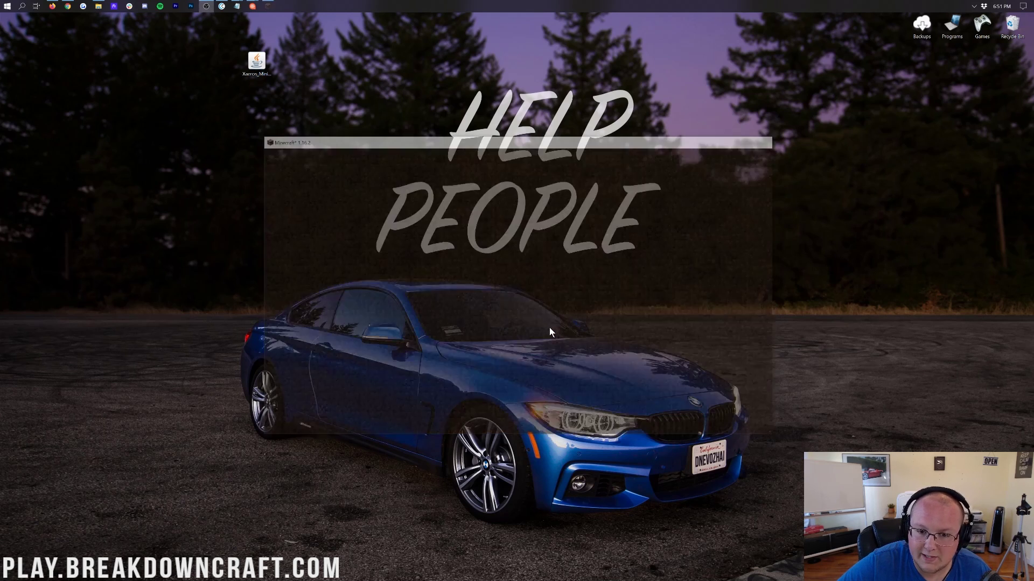
click(4, 5)
text(min)
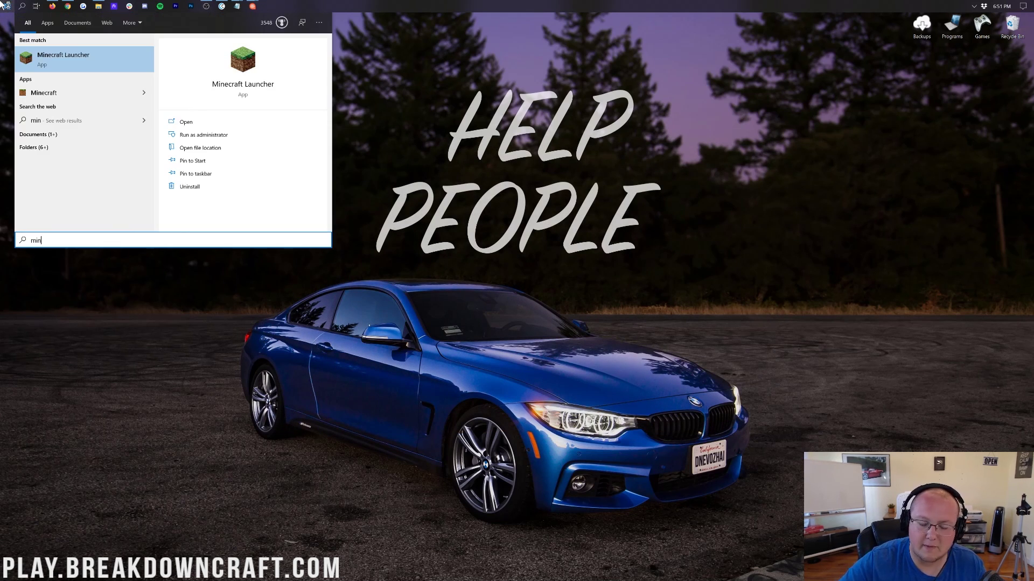
key(Return)
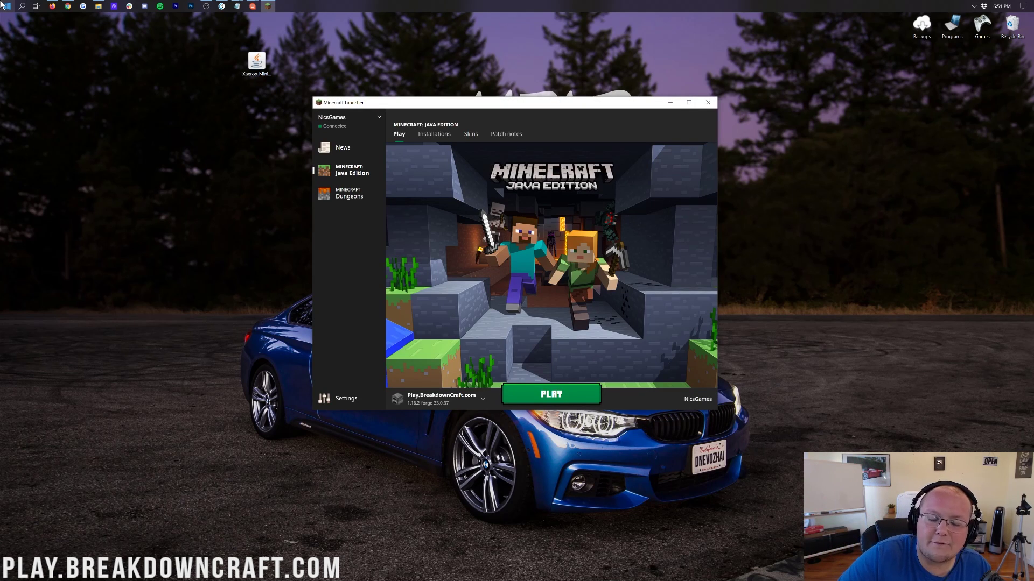
Step: Select the Play.BreakdownCraft.com 1.16.2-forge-33.0.37 installation and launch it
click(434, 401)
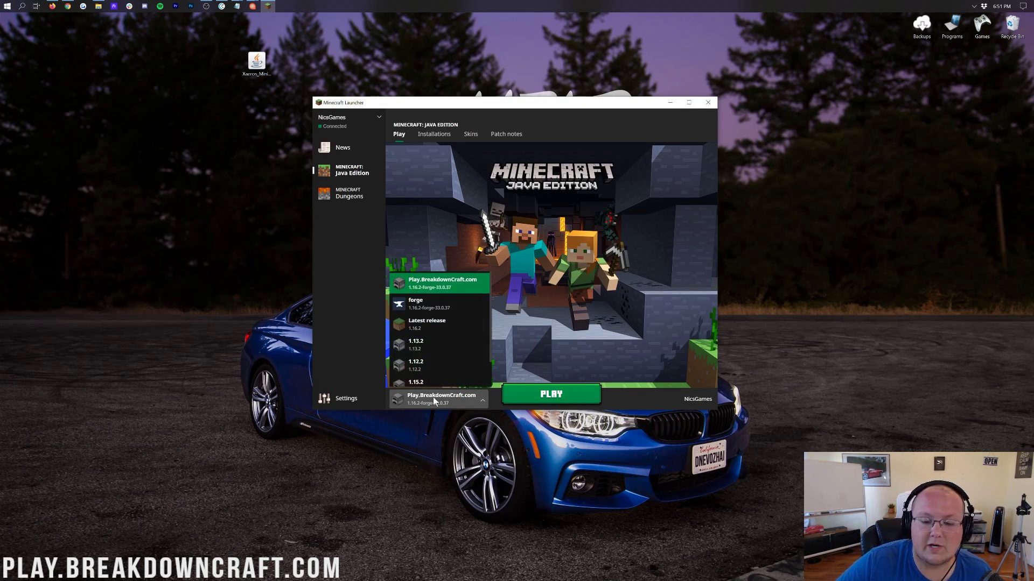
click(428, 399)
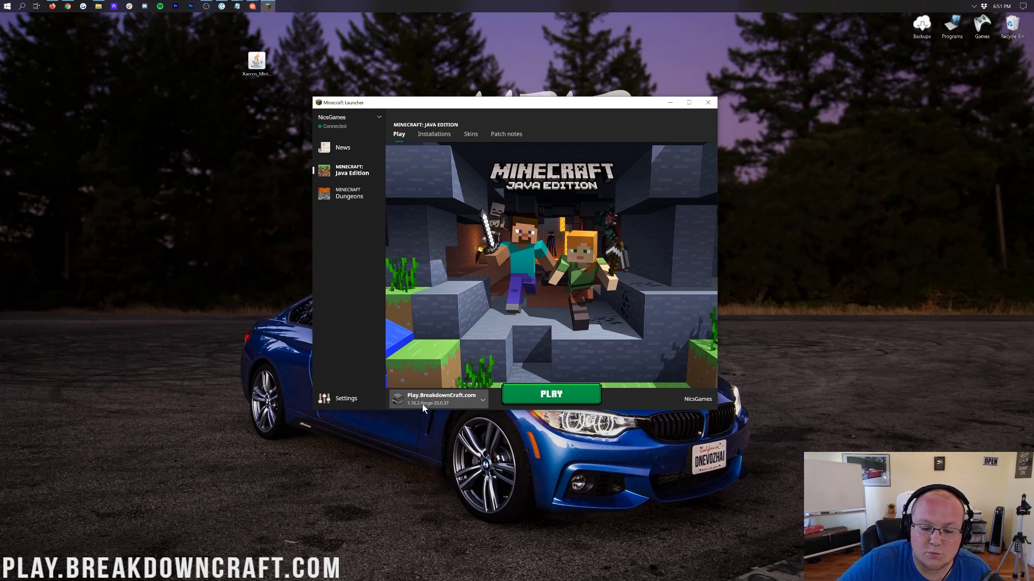
click(427, 402)
click(453, 279)
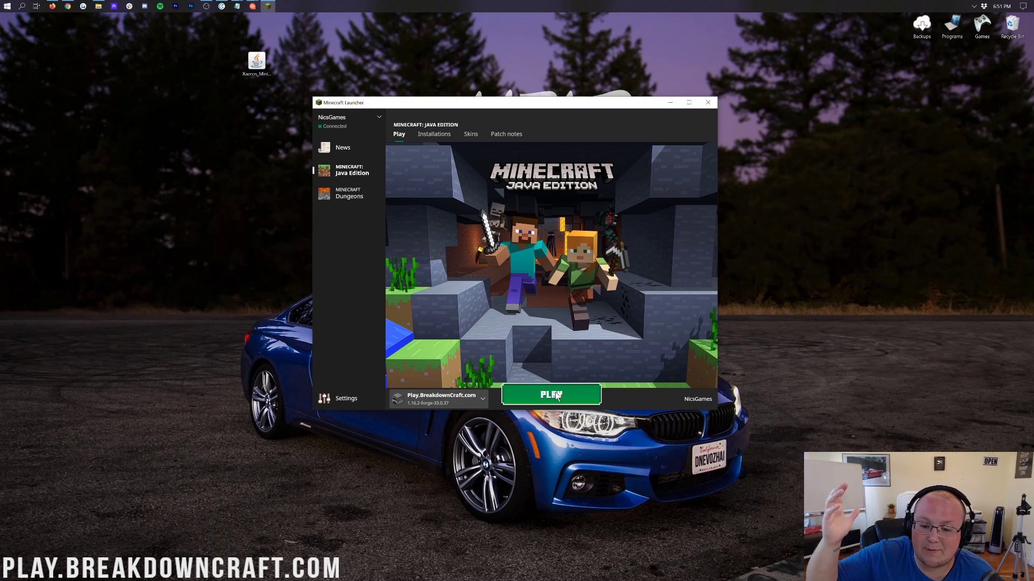
click(556, 396)
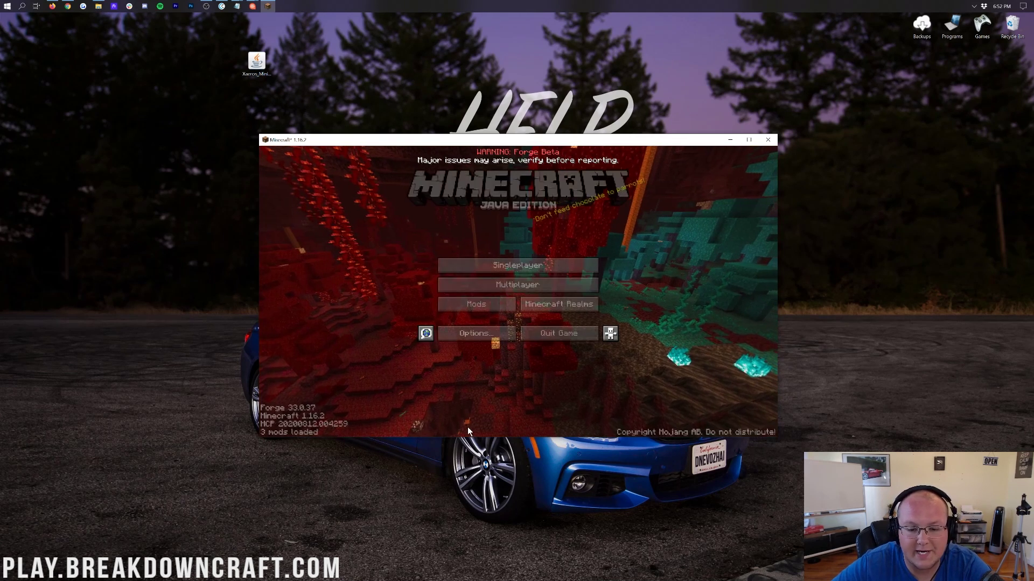
Step: Check that Xaero's Minimap 20.20.3 appears in the loaded mods list
click(453, 305)
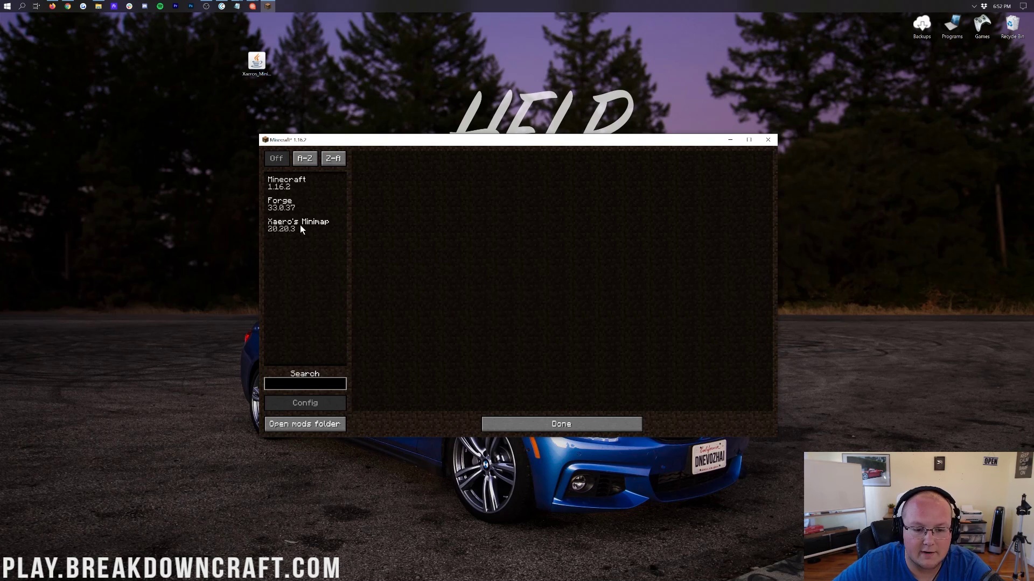
click(300, 229)
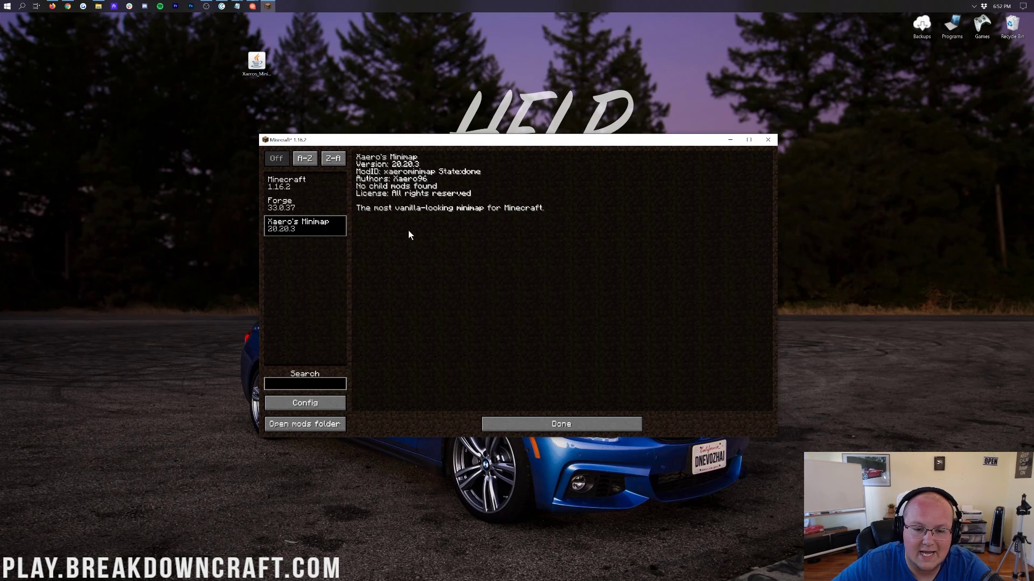
click(533, 423)
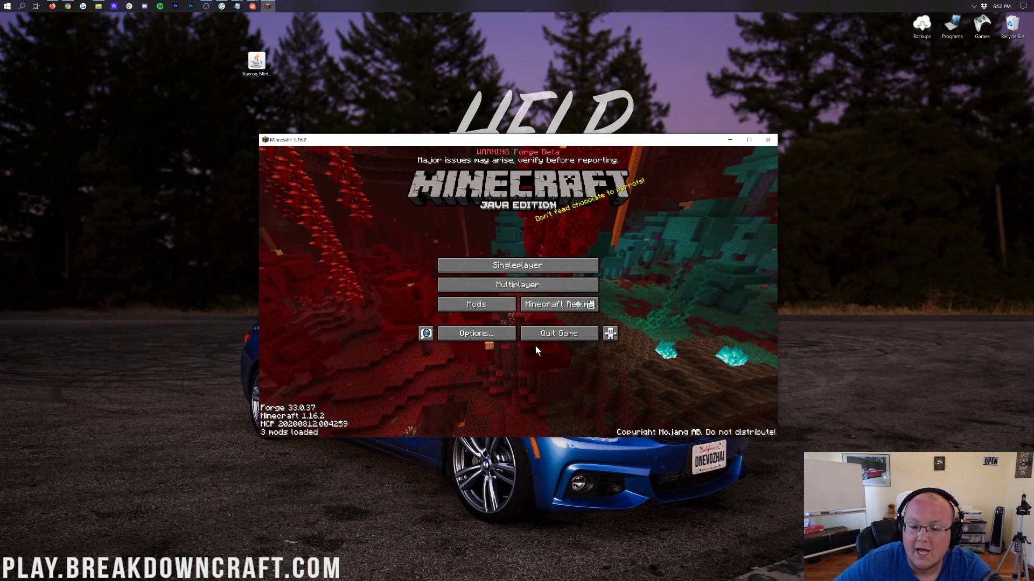
Step: Go to Options > Controls and scroll through the key bindings
click(496, 335)
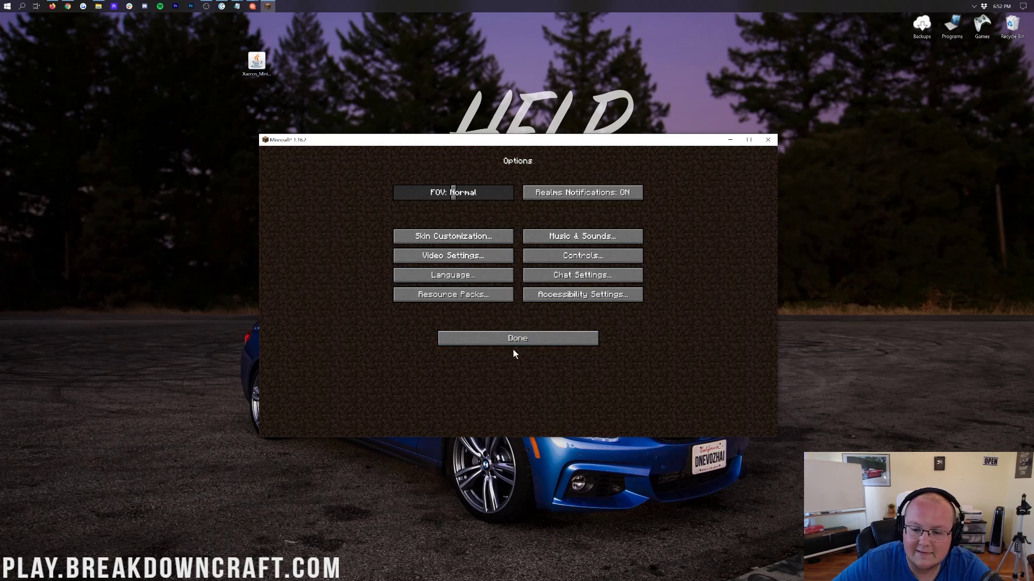
click(543, 257)
drag(680, 218, 687, 397)
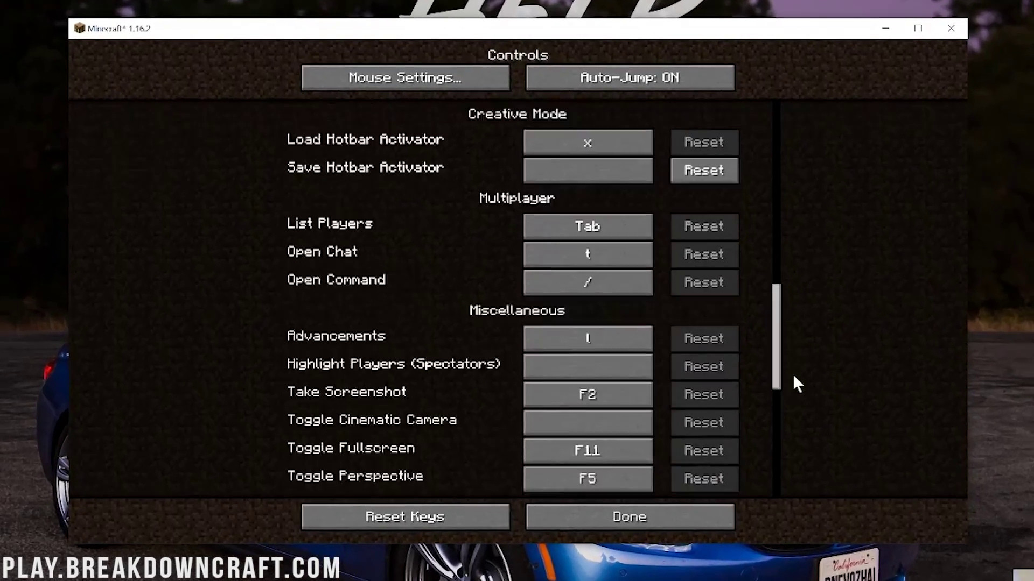
Step: Review Xaero's Minimap bindings like New Waypoint on B and Waypoints on U, then exit to title
scroll(516, 309, down, 1)
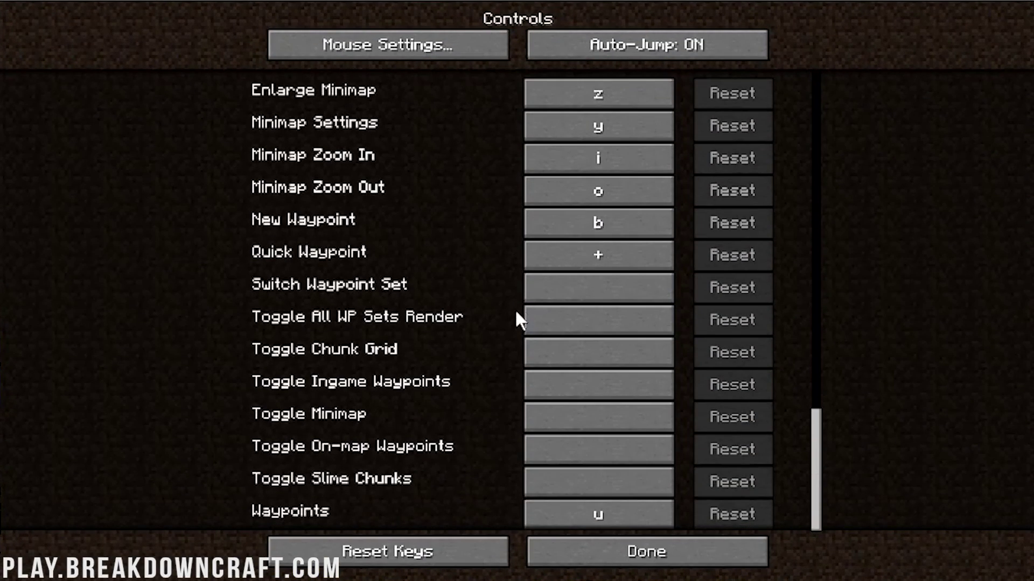
scroll(490, 381, up, 1)
scroll(490, 380, down, 1)
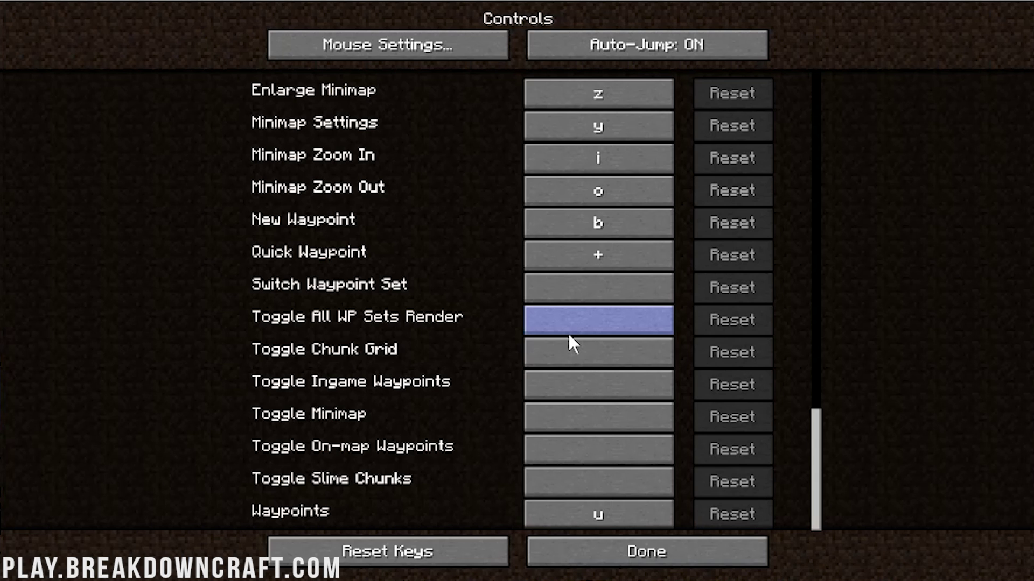
click(594, 547)
click(582, 378)
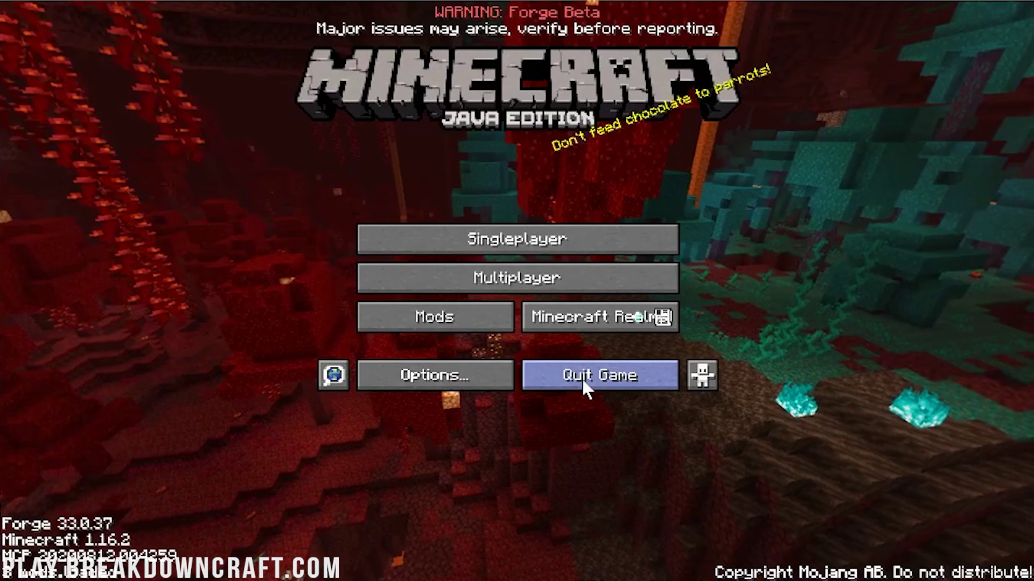
Step: Join the Play.BreakdownCraft.com server from the Multiplayer list
click(547, 285)
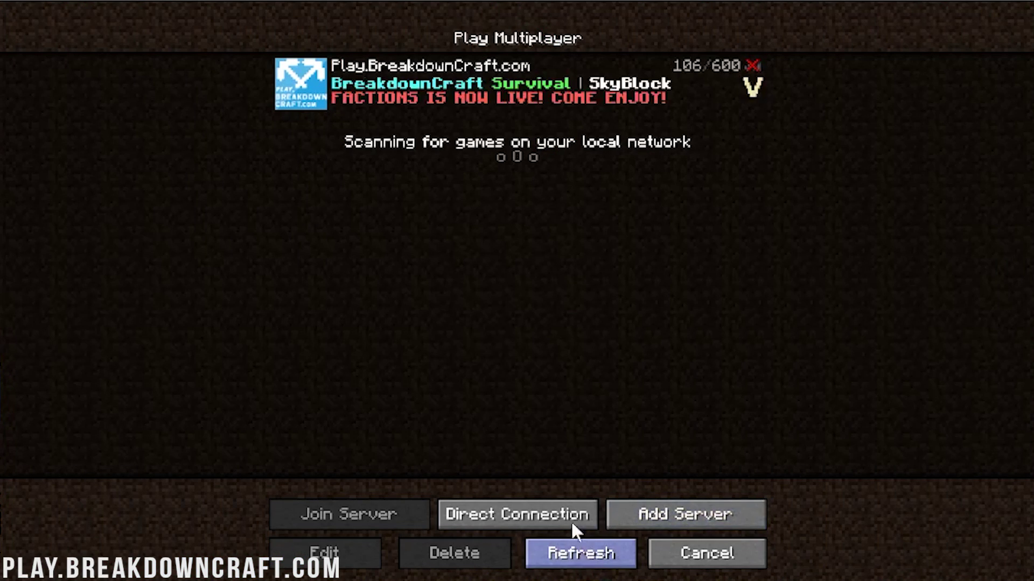
click(681, 94)
click(681, 95)
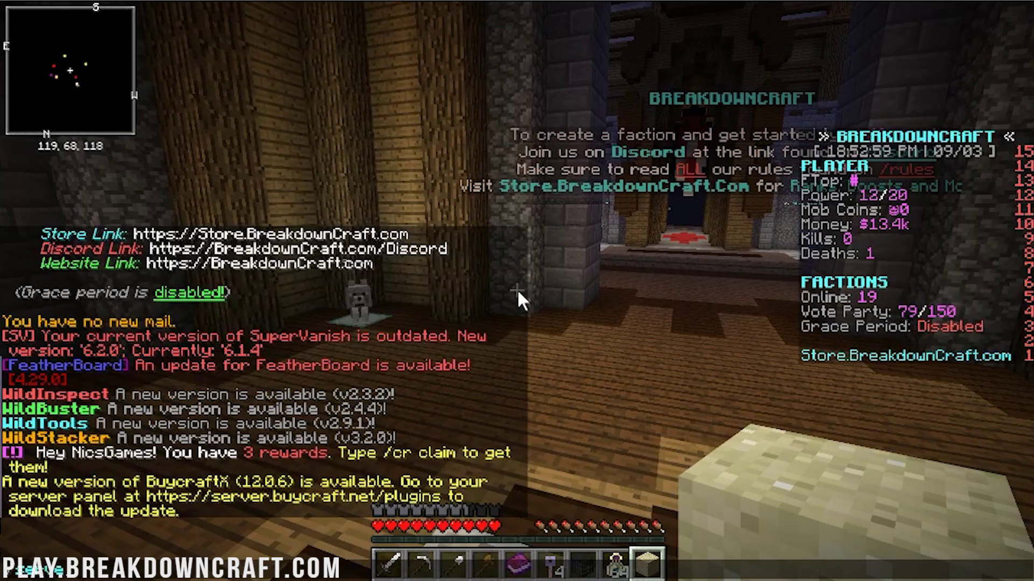
Step: Use the server selector to join the Medieval Asgard server
right_click(517, 290)
click(500, 228)
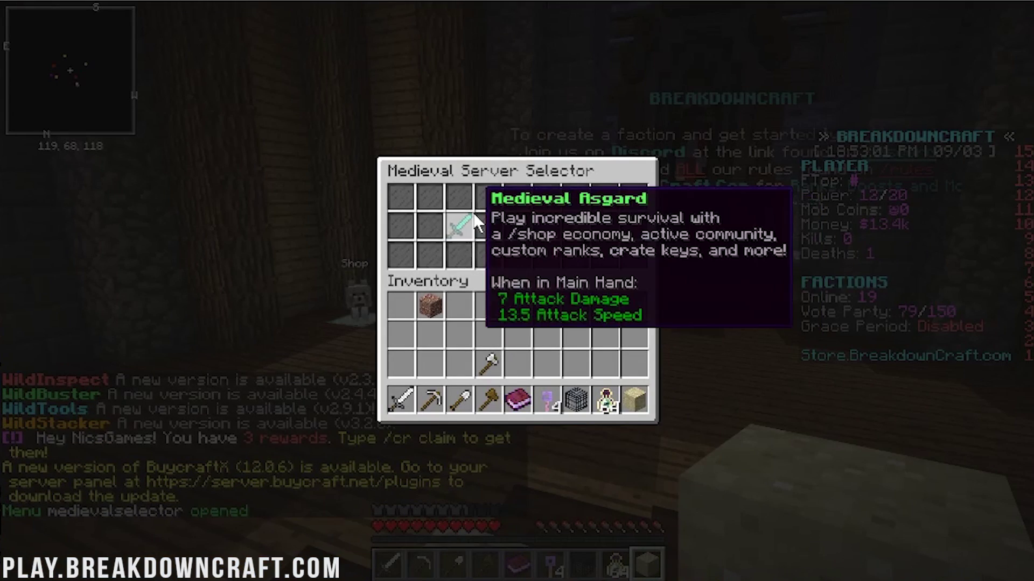
click(500, 229)
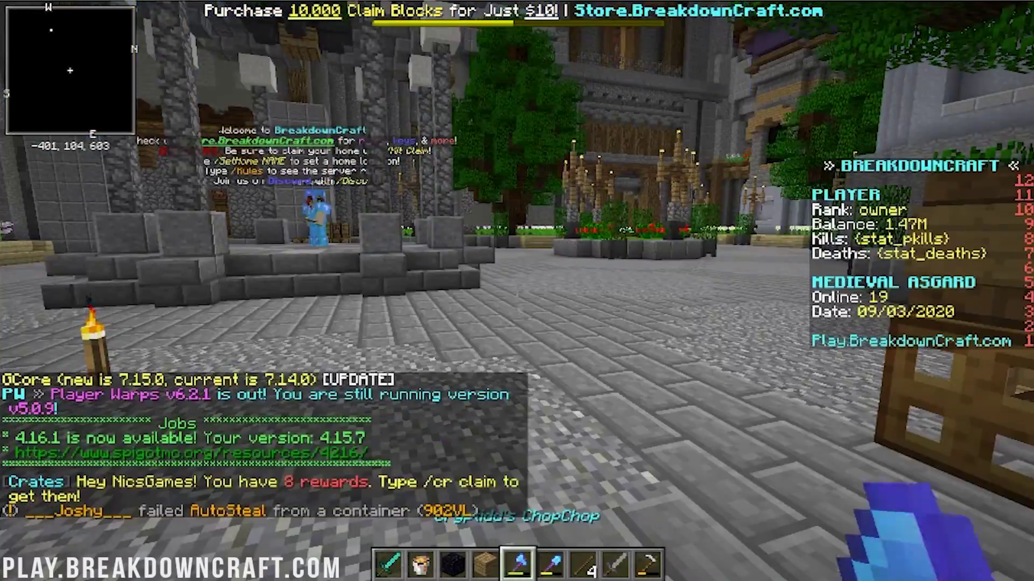
Step: Walk across the plaza and hide the sidebar scoreboard with a chat command
key(w)
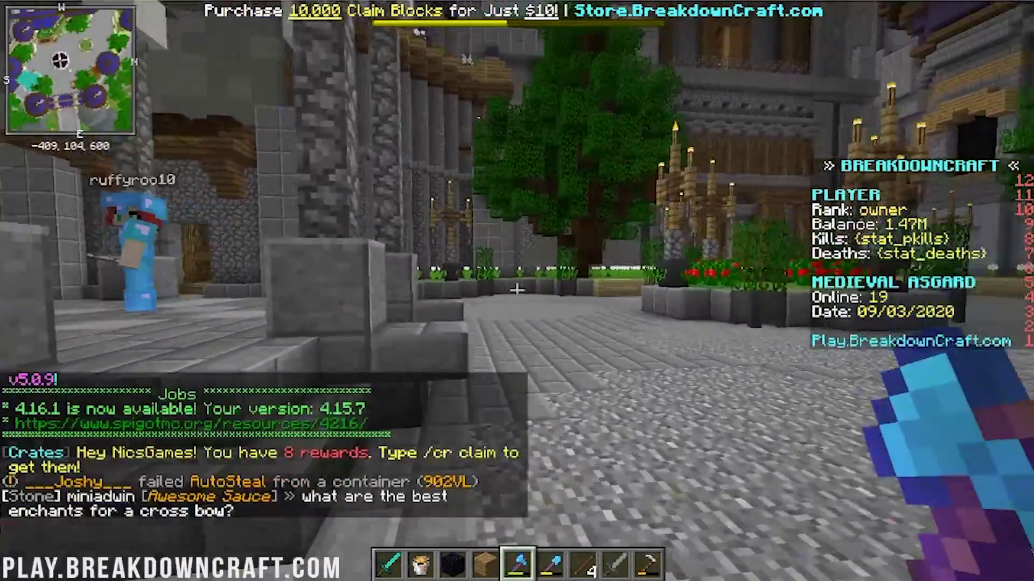
key(w)
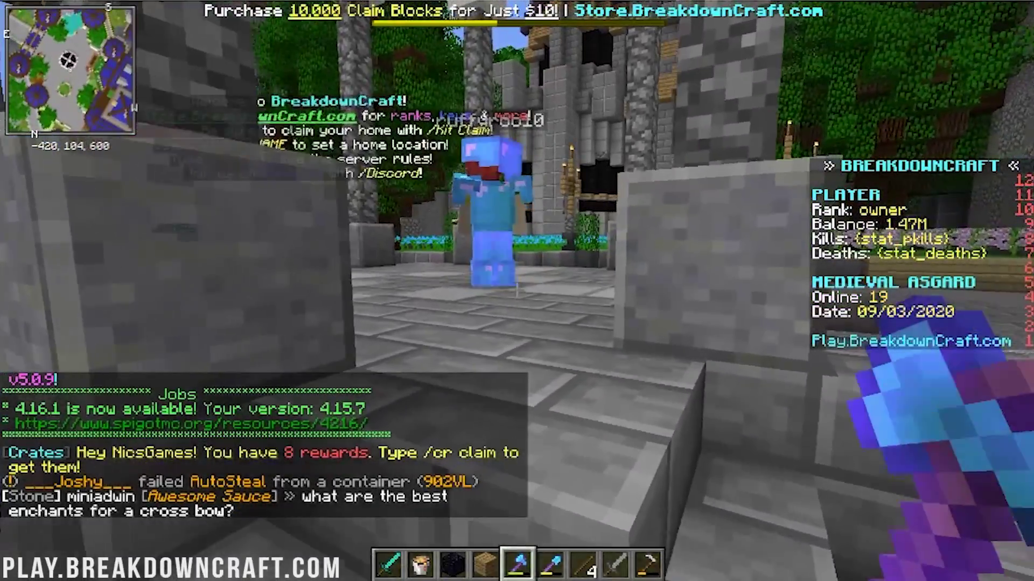
key(t)
key(Return)
Step: Resume play and bring up Xaero's Minimap Settings showing Minimap ON, Zoom 3.0x
key(w)
key(w)
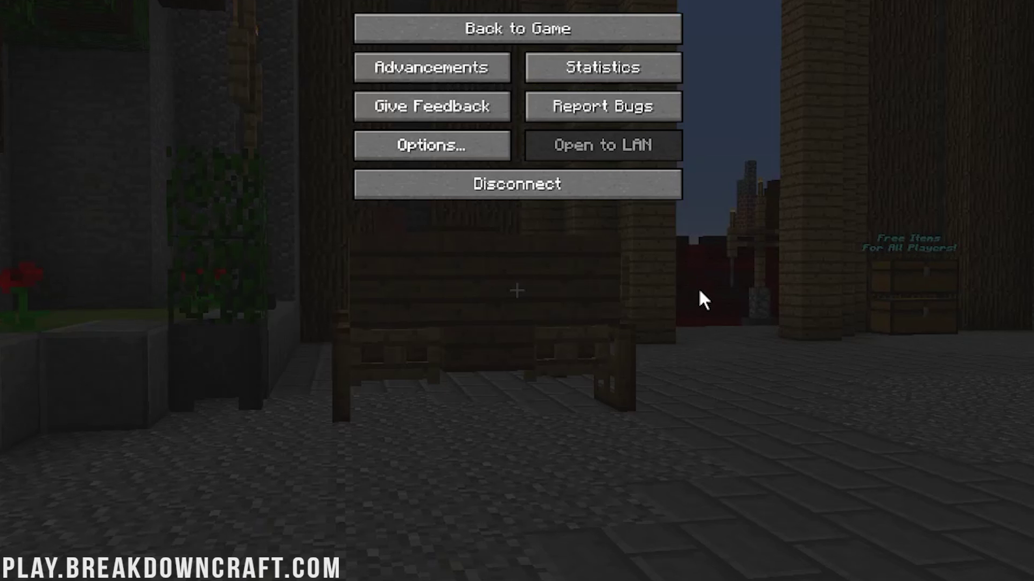
key(Escape)
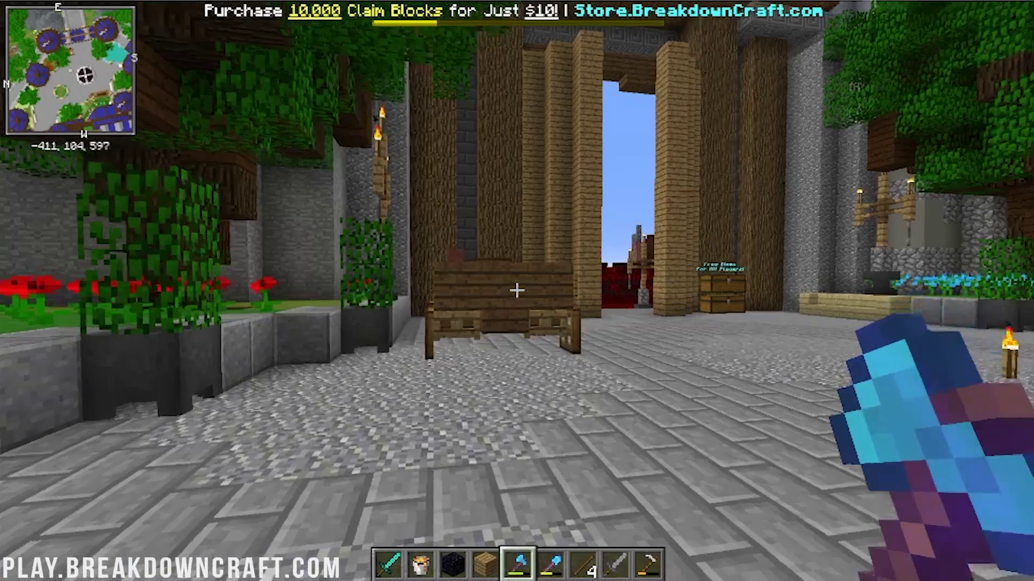
key(m)
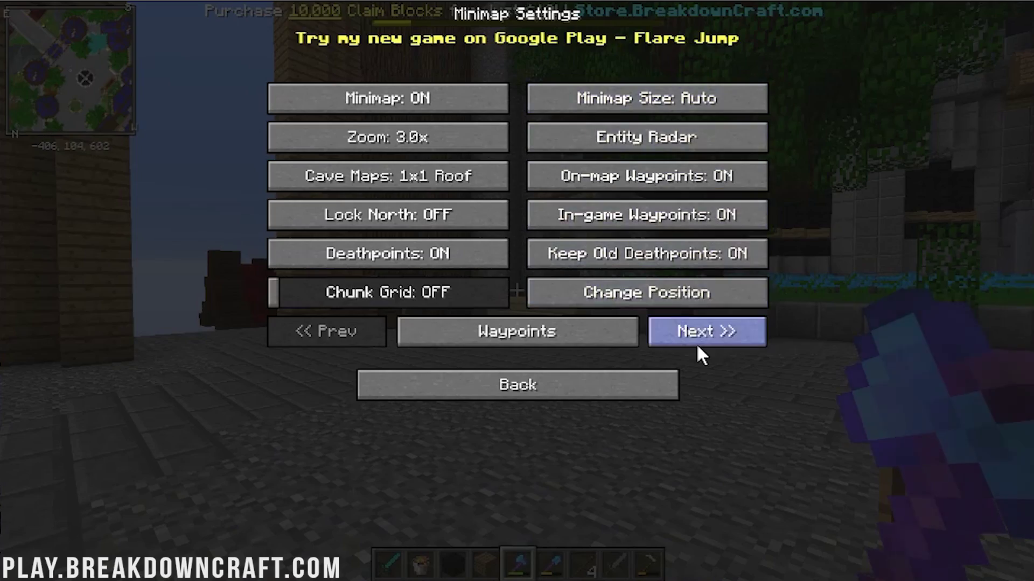
Step: Create a waypoint named Spawn at -403, 104, 605
click(622, 391)
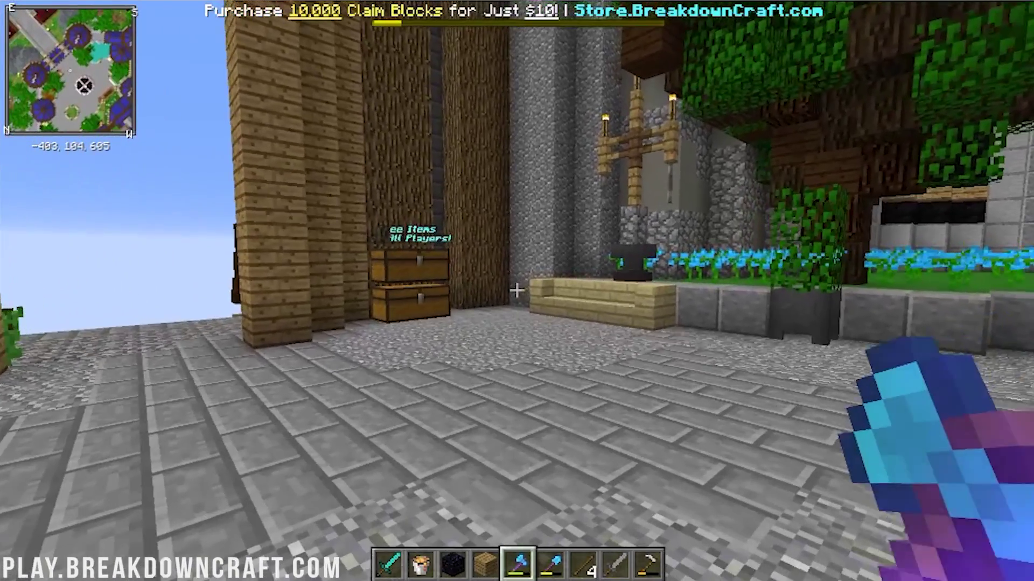
key(u)
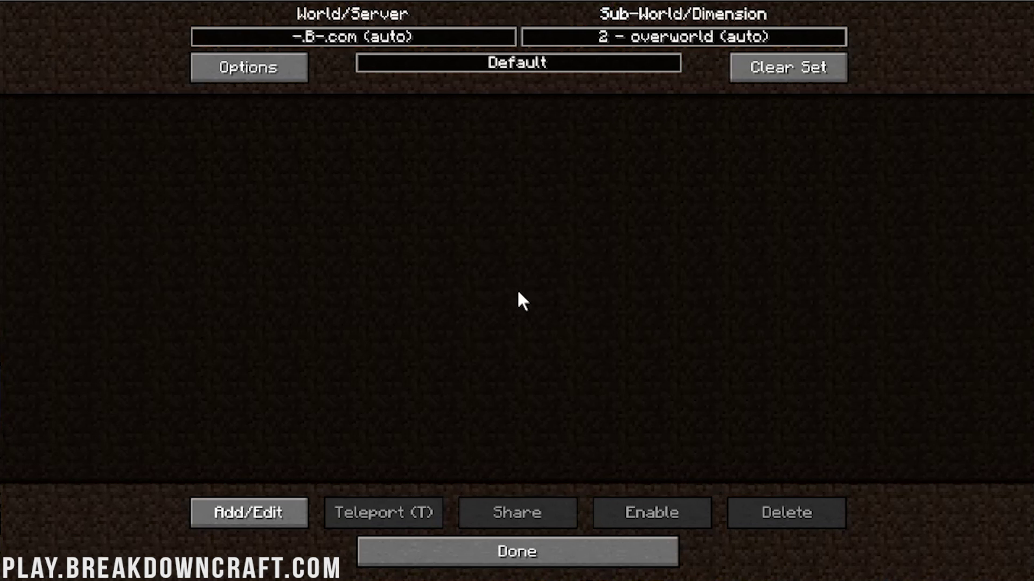
click(285, 518)
text(Sa)
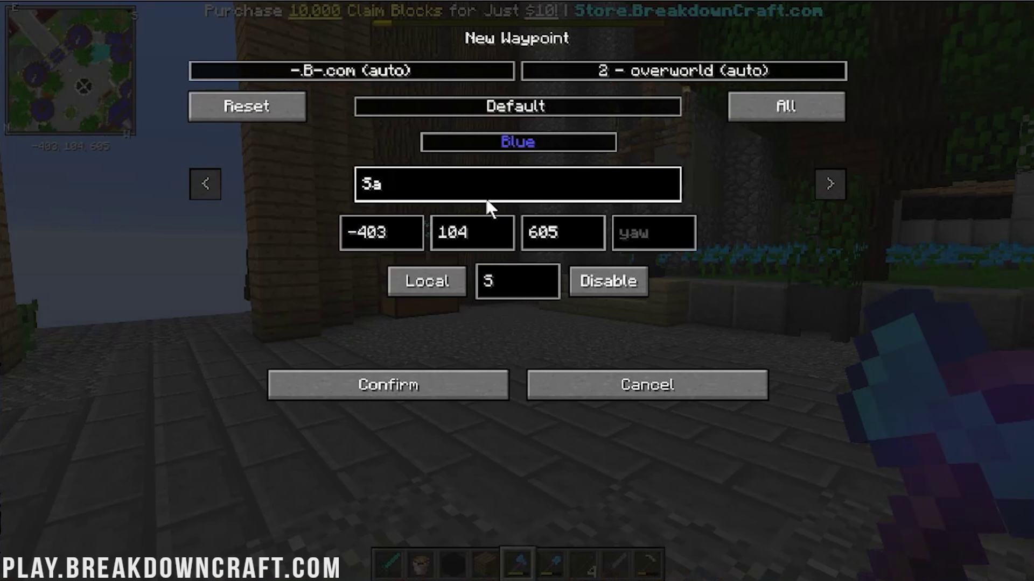
key(BackSpace)
text(pawn)
key(Return)
Step: Return to the game and open the Options screen
click(521, 556)
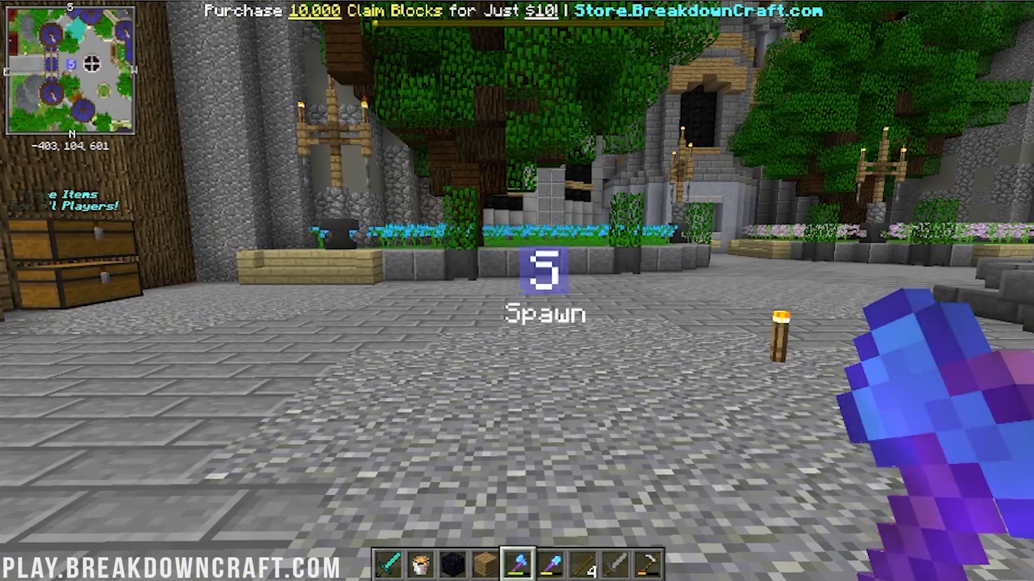
key(Escape)
click(461, 295)
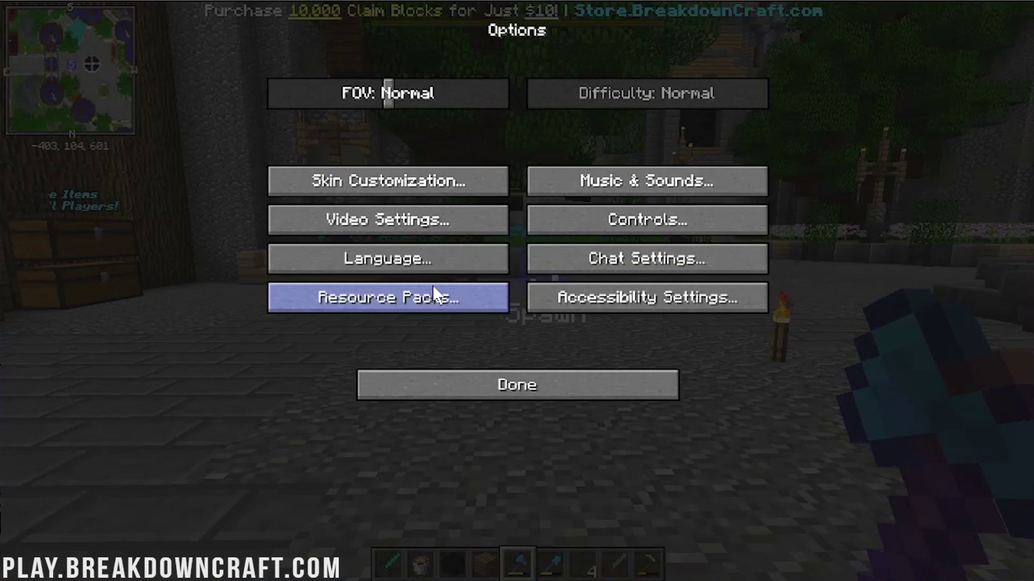
Step: Glance at Controls, toggle the creative inventory, and resume the game
click(609, 252)
scroll(618, 222, down, 20)
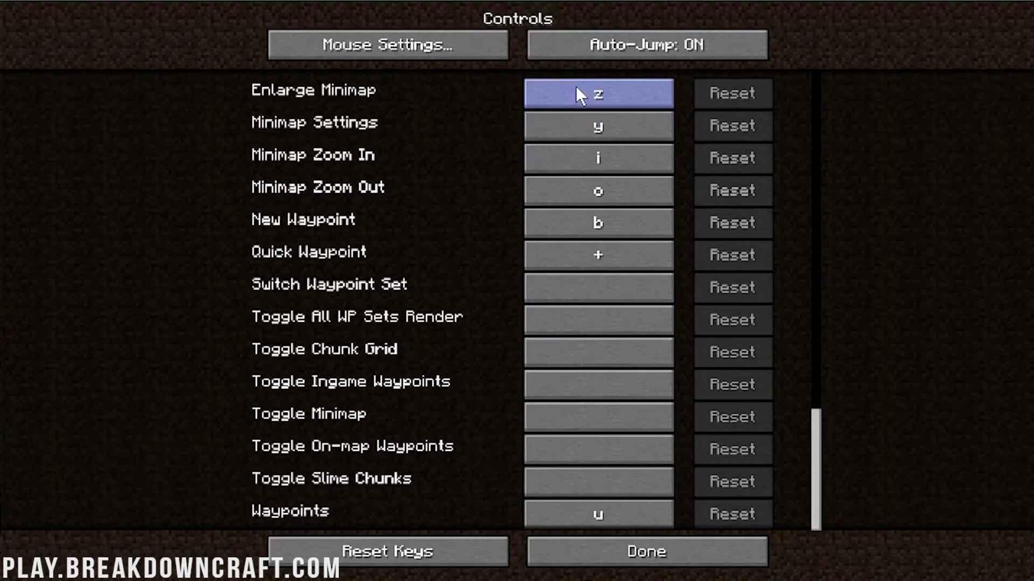
key(Escape)
key(Escape)
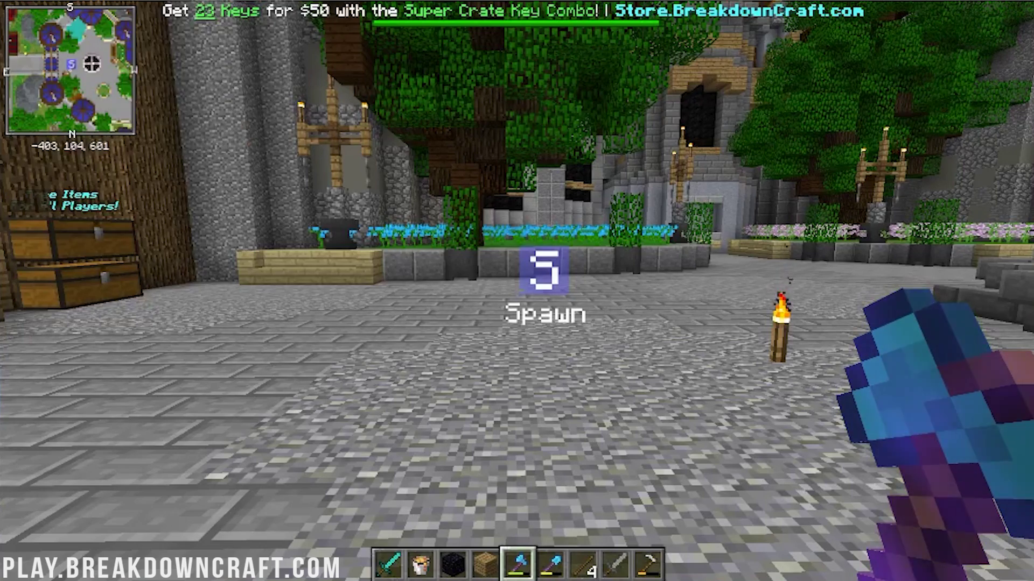
key(e)
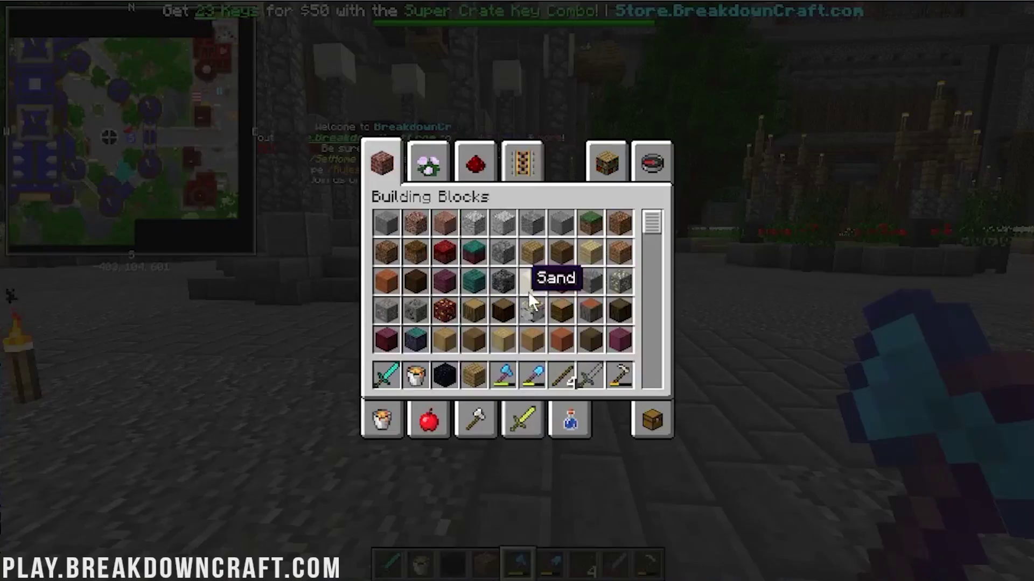
key(e)
key(Escape)
key(Escape)
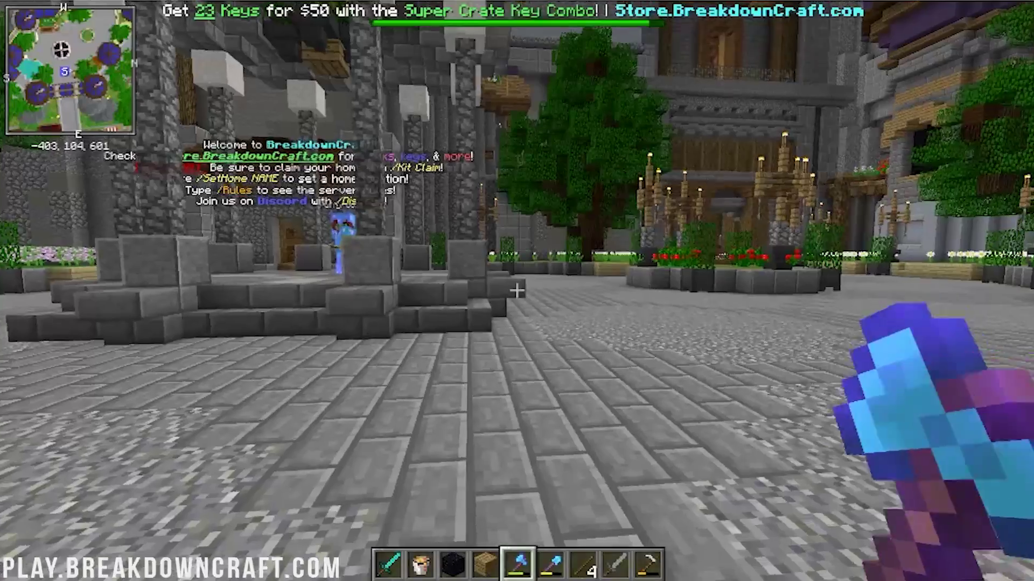
key(w)
Step: Enlarge the minimap and tour the spawn courtyard, watching the Spawn waypoint
key(z)
key(w)
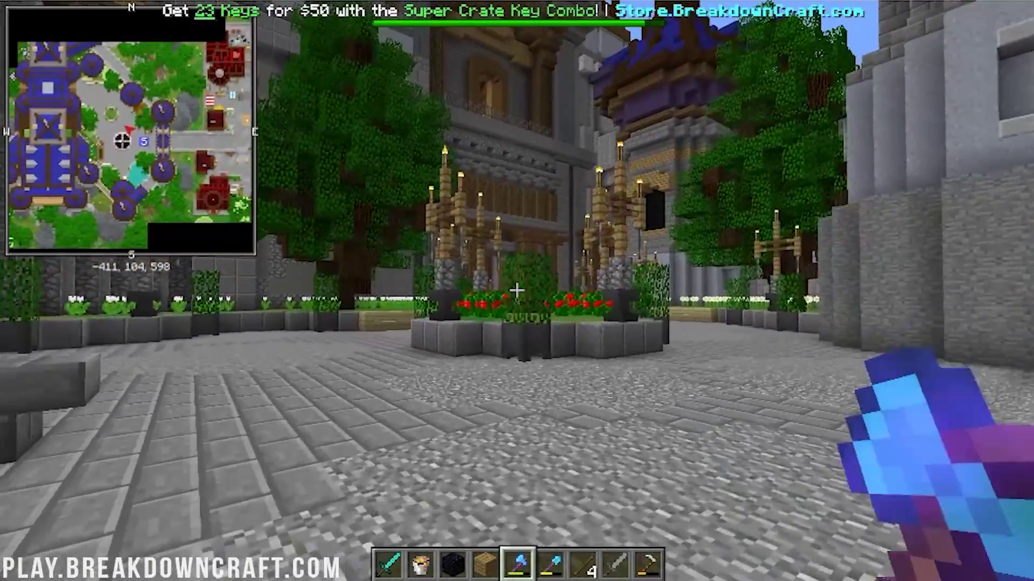
key(w)
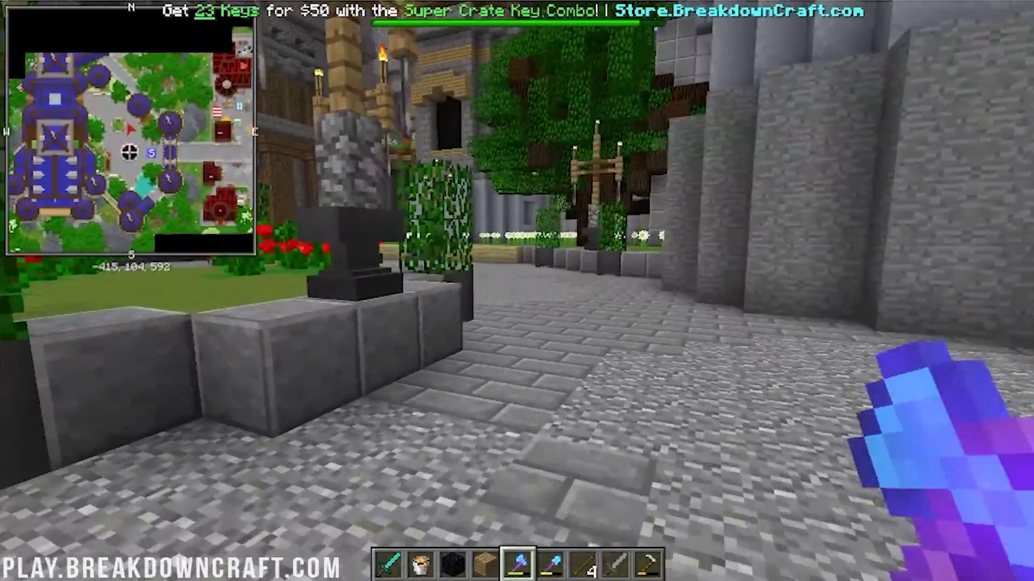
key(w)
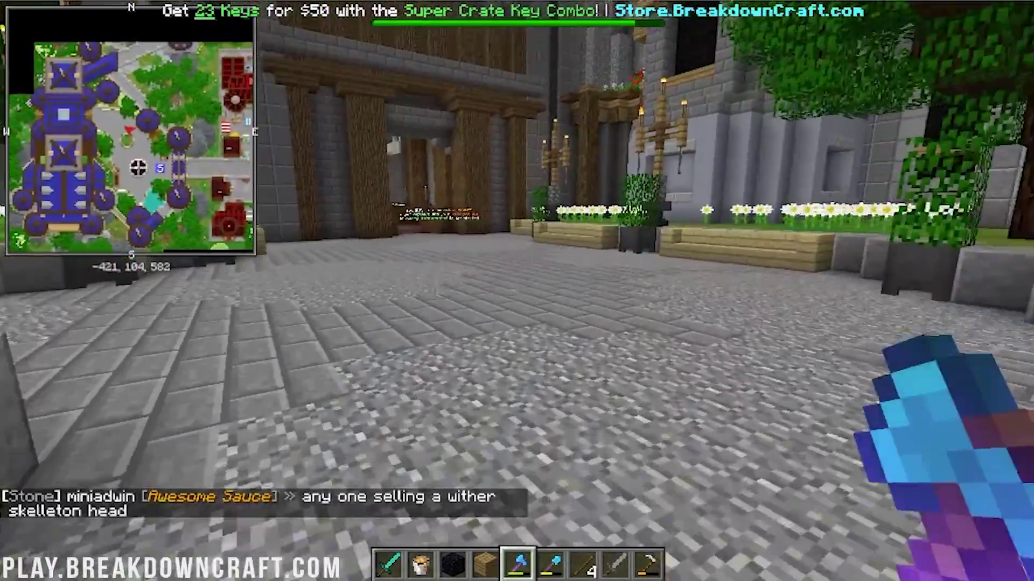
key(w)
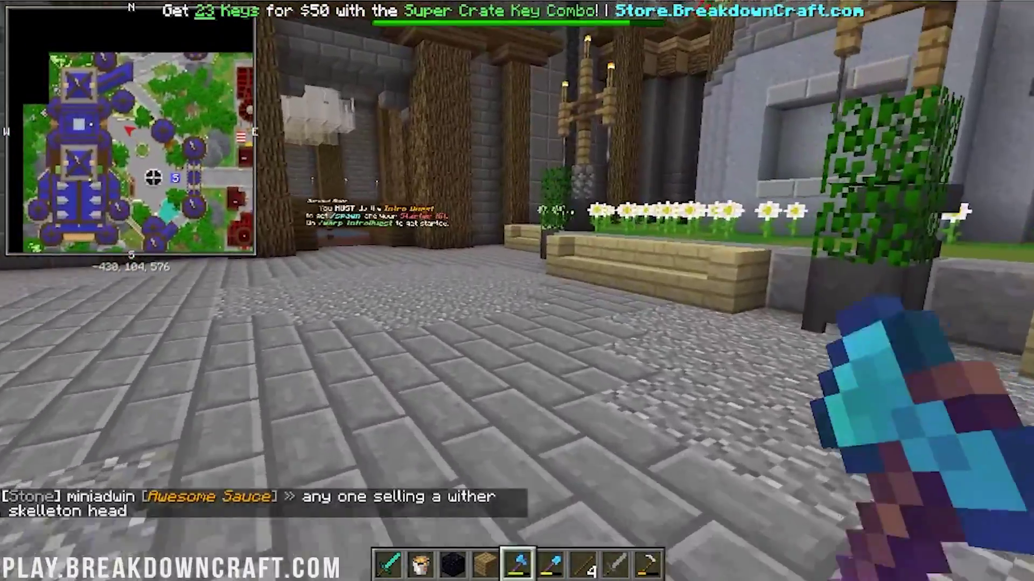
key(w)
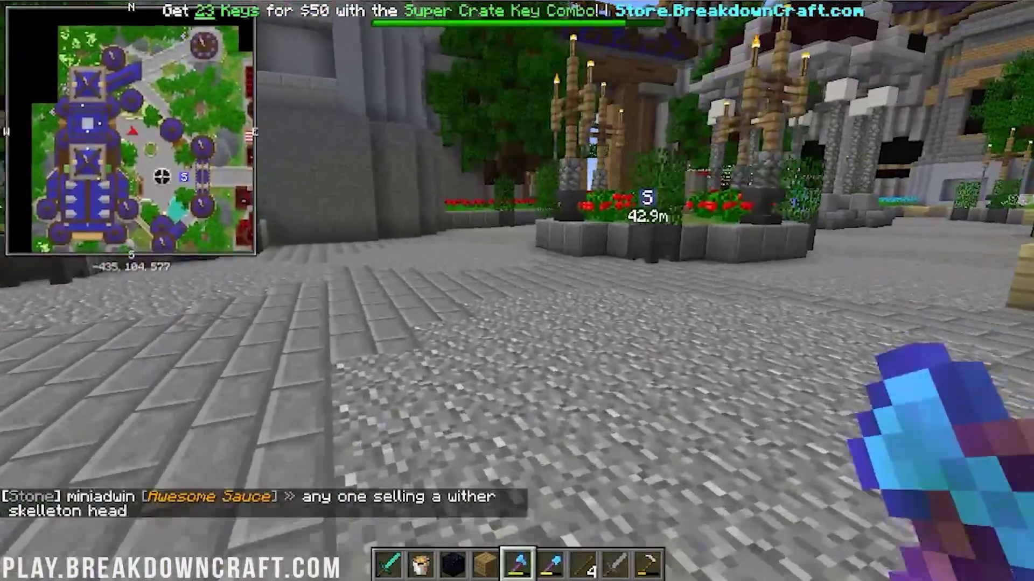
key(w)
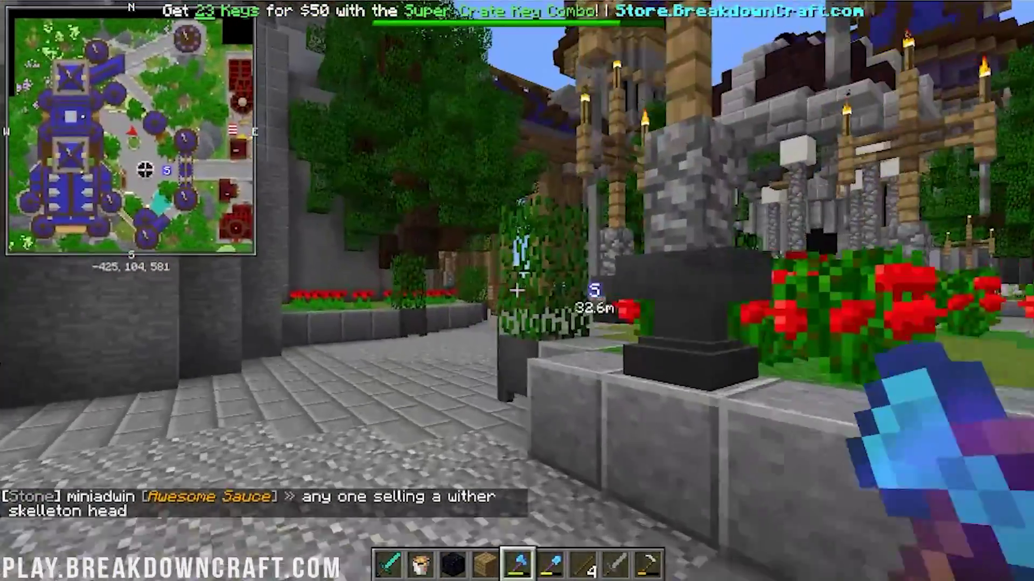
key(w)
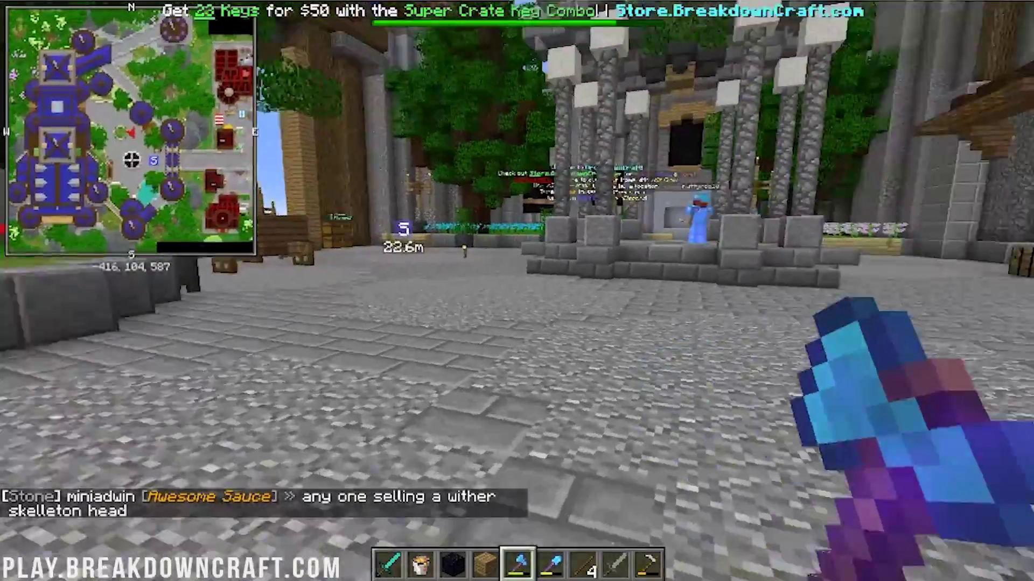
key(w)
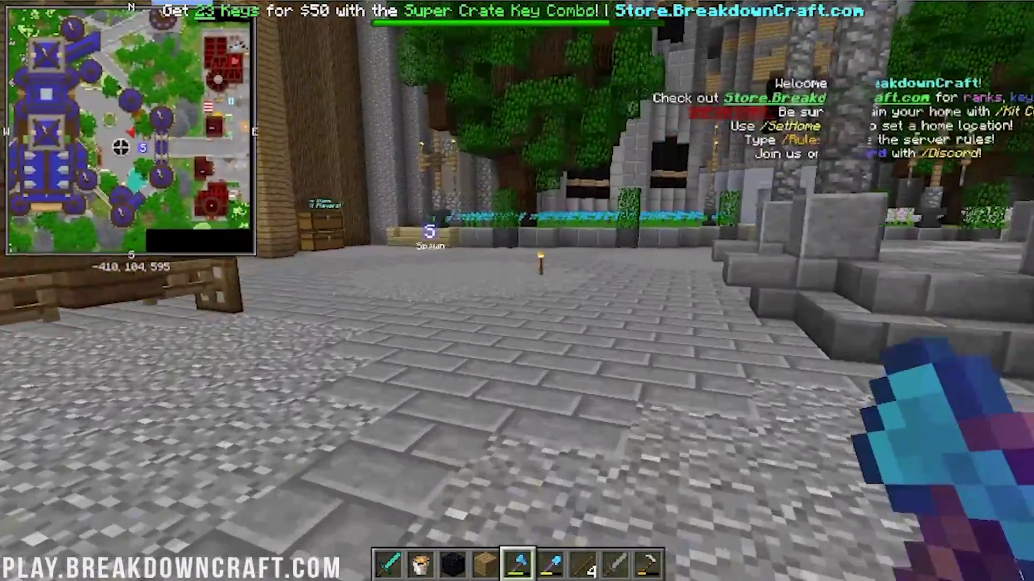
key(w)
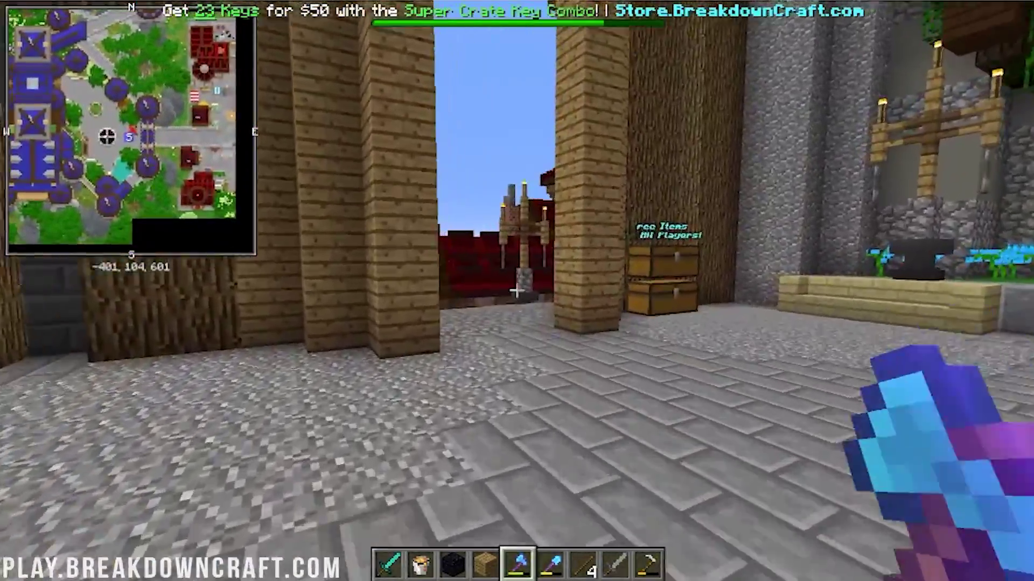
key(w)
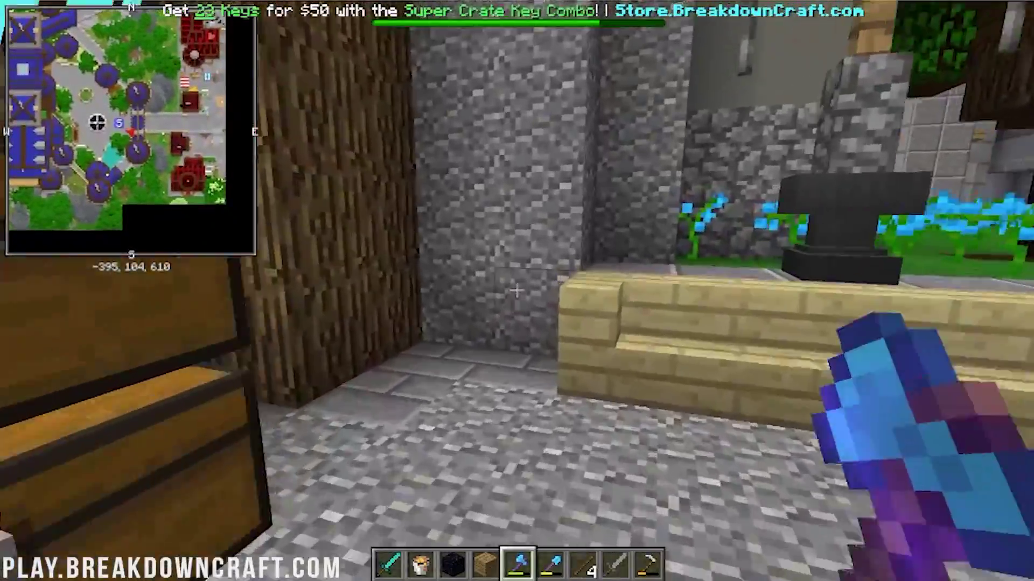
key(w)
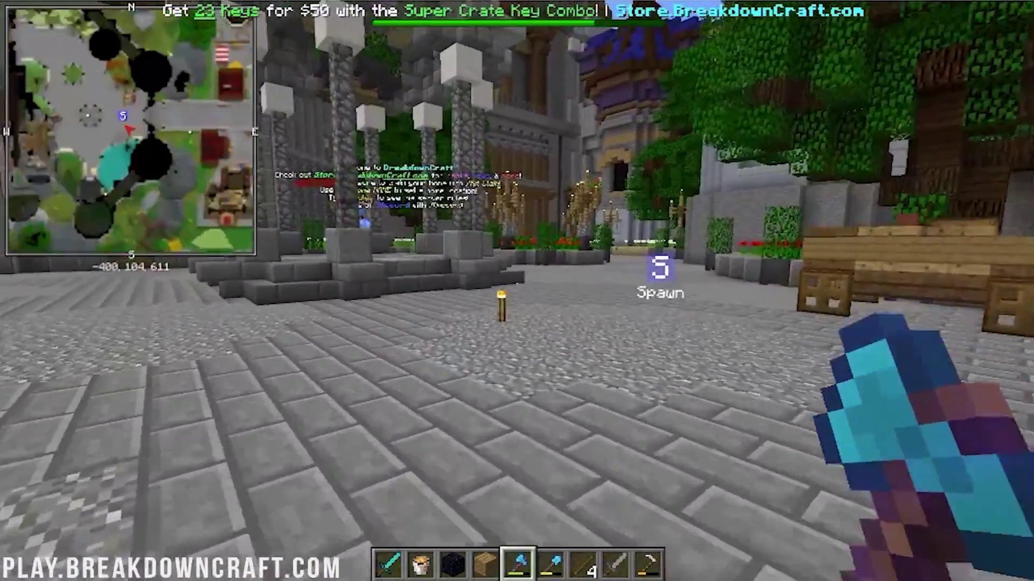
key(w)
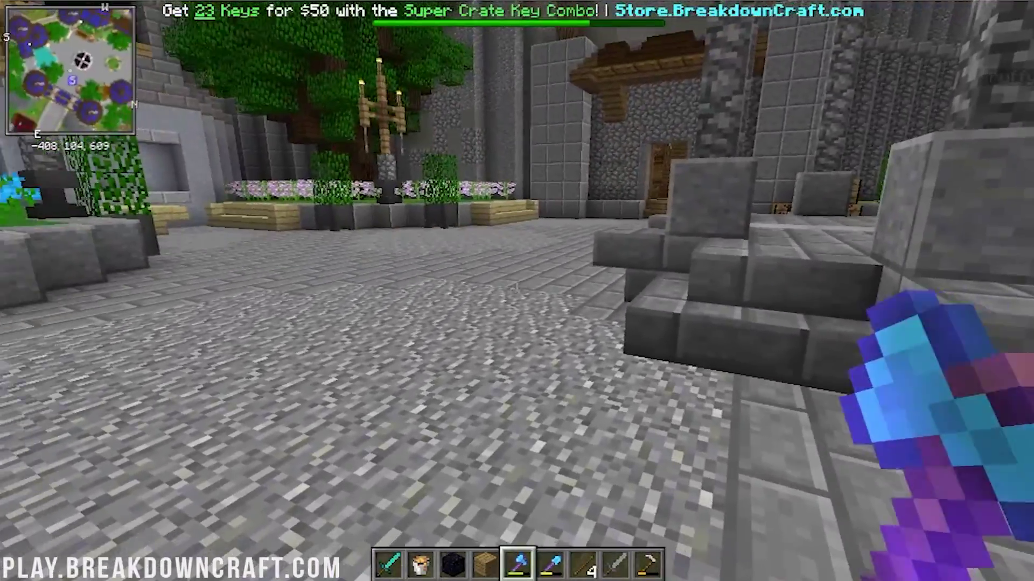
key(w)
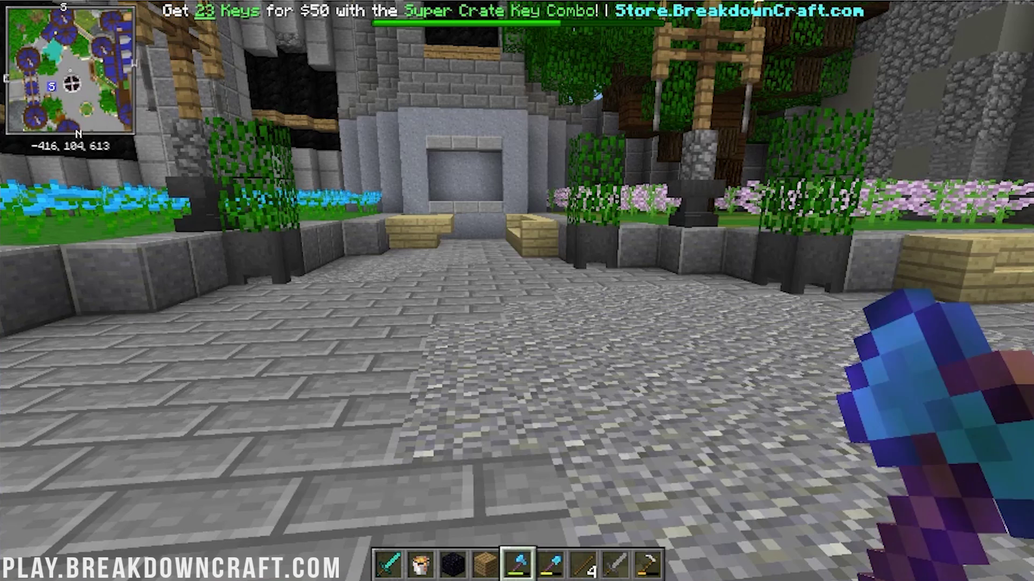
Step: Look up Xaero's minimap key bindings in Options > Controls, then return to the game
key(Escape)
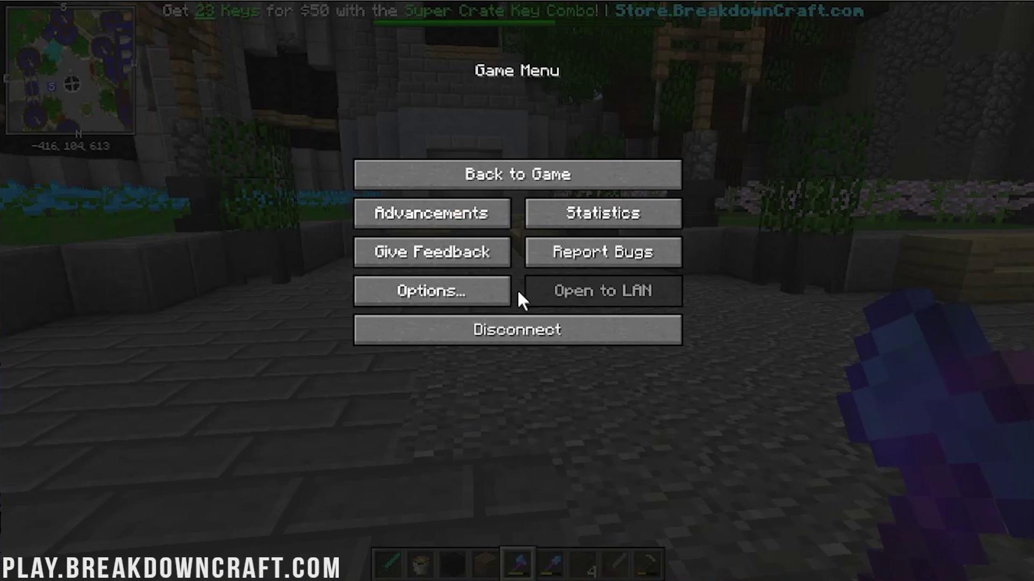
click(483, 289)
click(585, 225)
scroll(564, 299, down, 15)
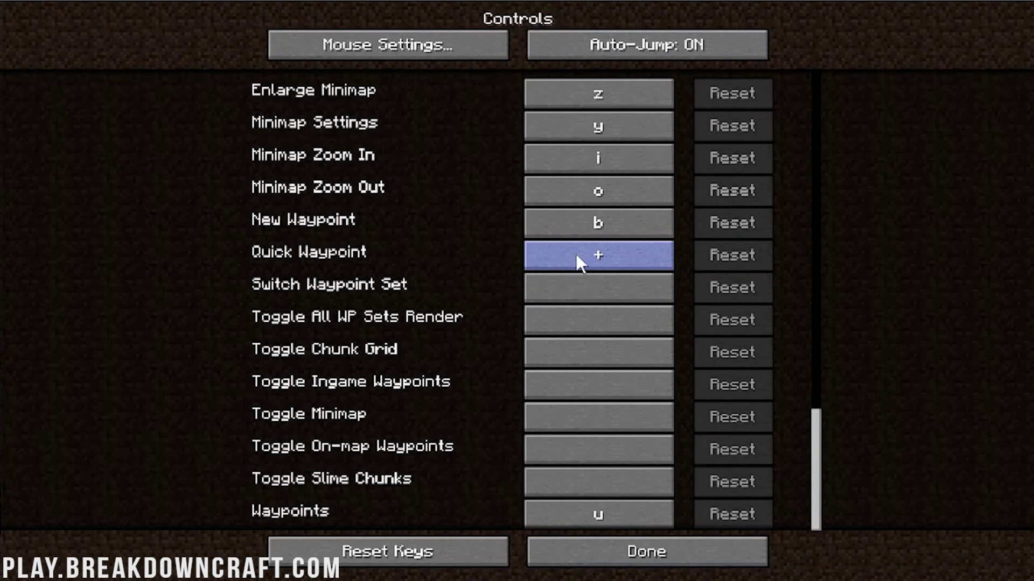
key(Escape)
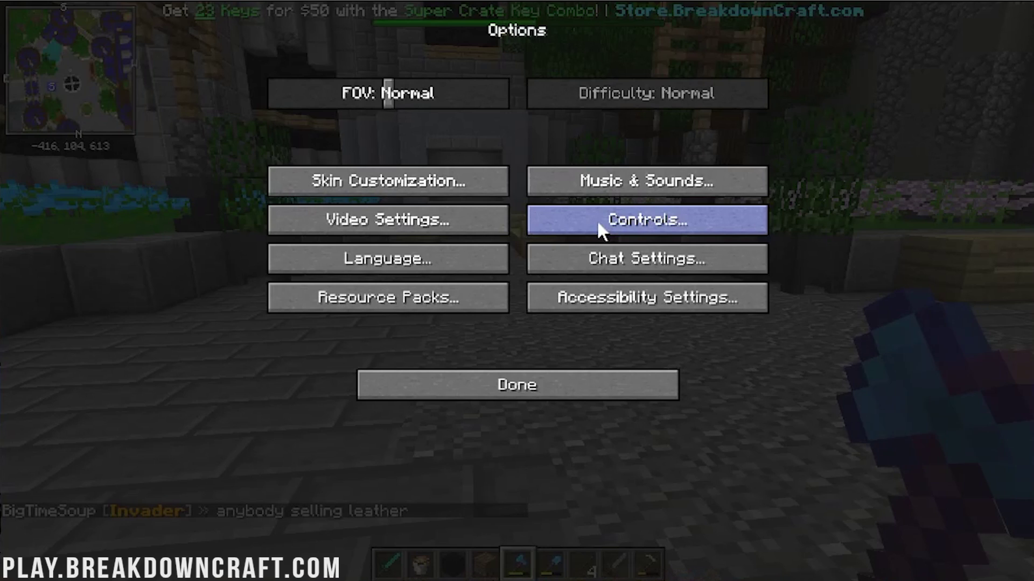
key(Escape)
Step: Zoom the minimap in on nearby buildings and walk to the Spawn waypoint by the torch
key(bracketleft)
key(bracketleft)
key(bracketleft)
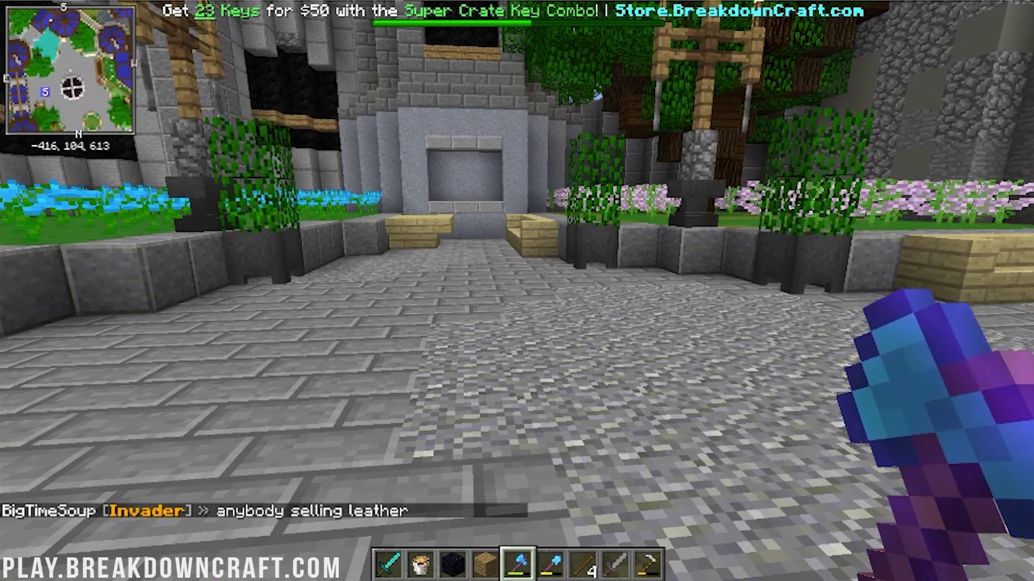
key(equal)
key(equal)
key(equal)
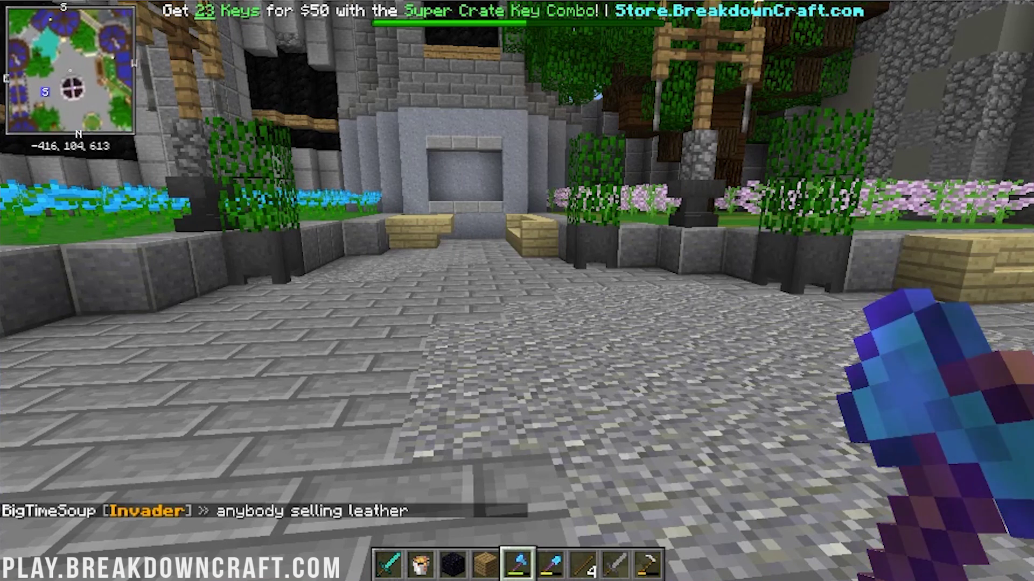
key(equal)
key(equal)
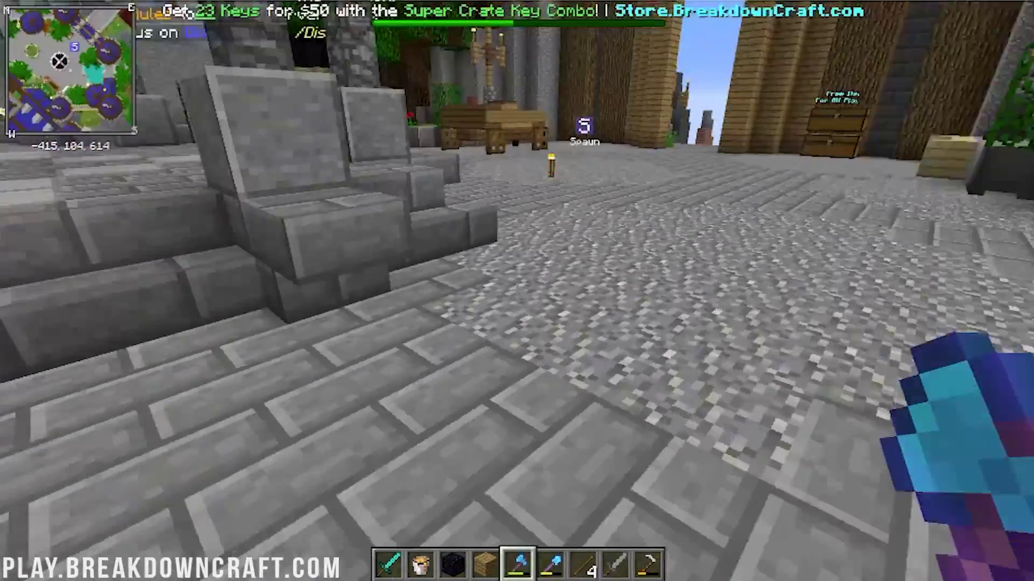
key(w)
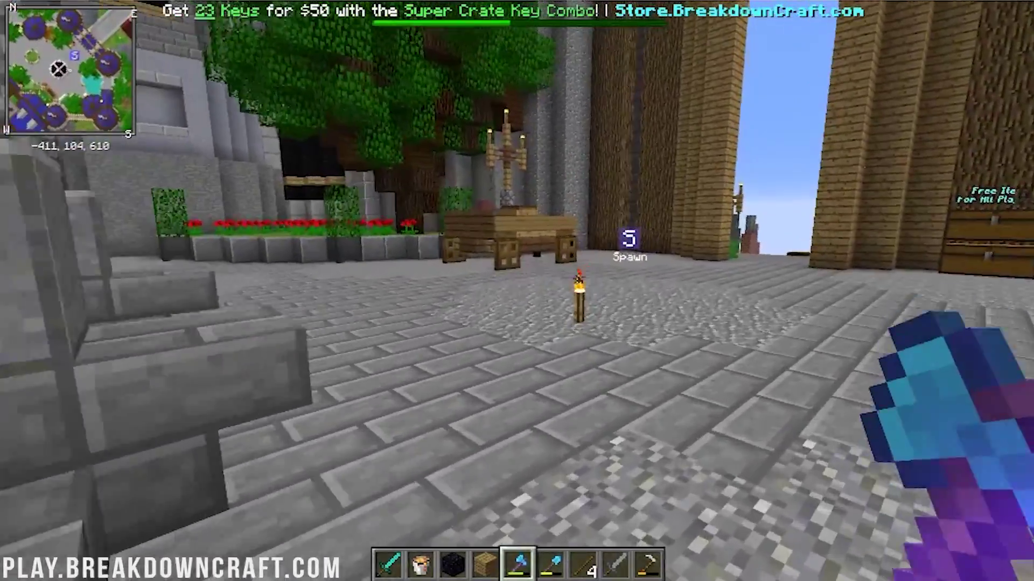
key(w)
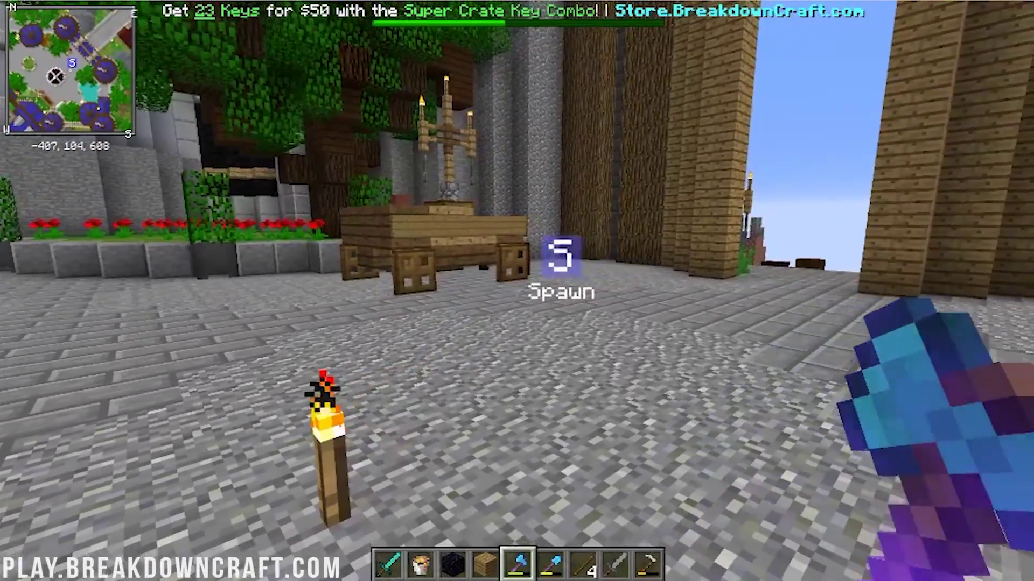
key(w)
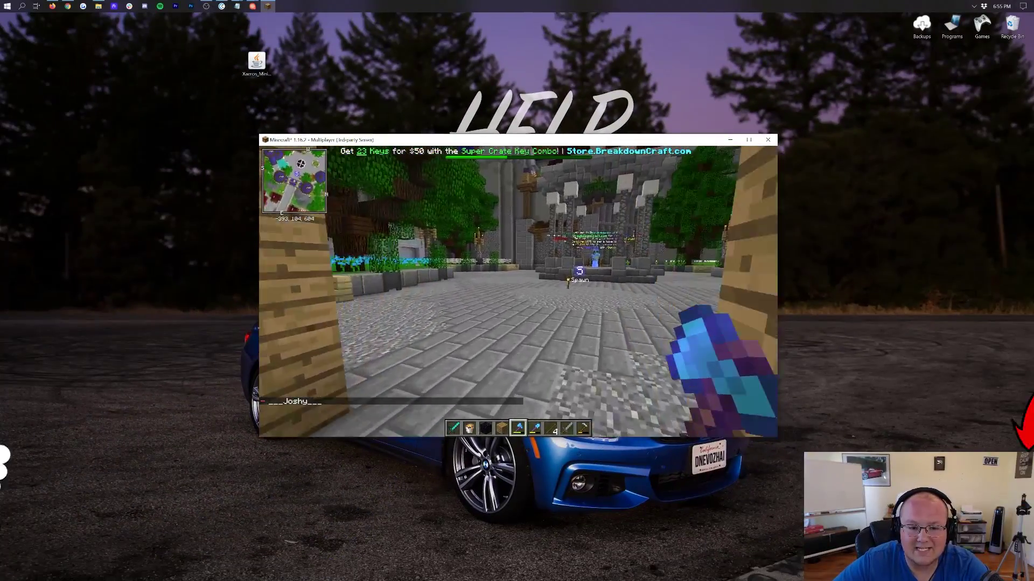
Step: Show the online player list, then walk past the stone steps onto the flowered grass toward town
key(Tab)
key(w)
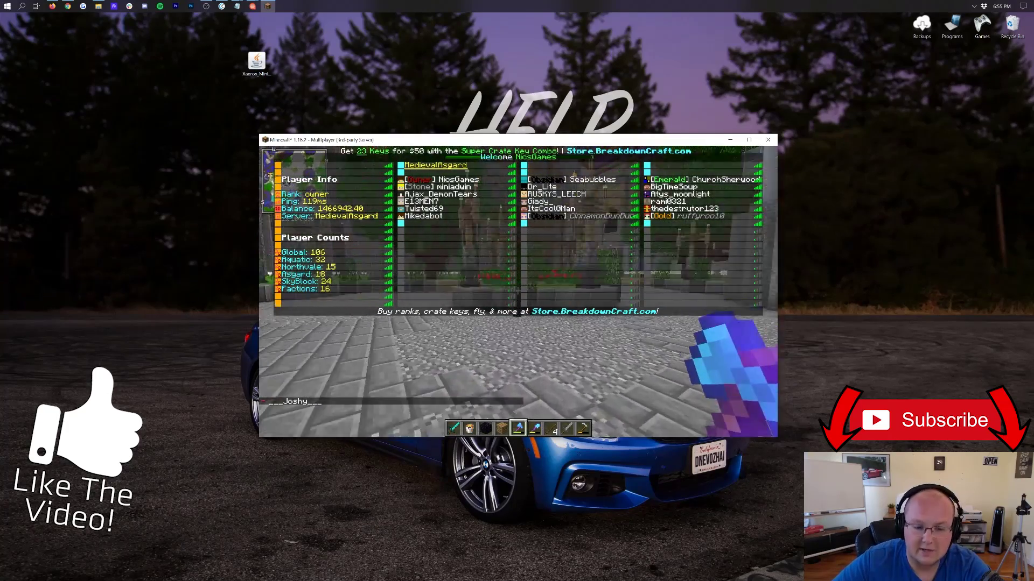
key(w)
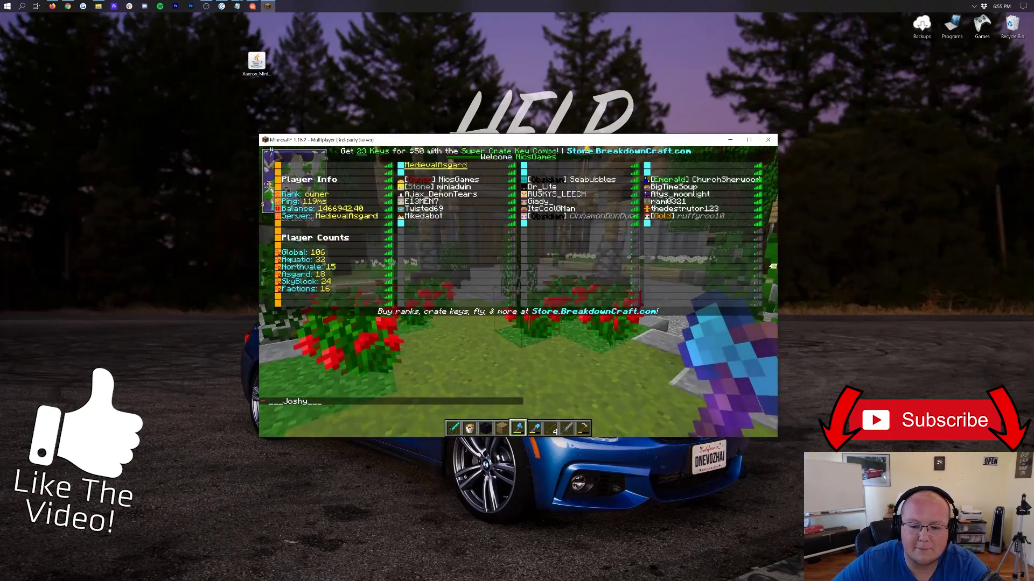